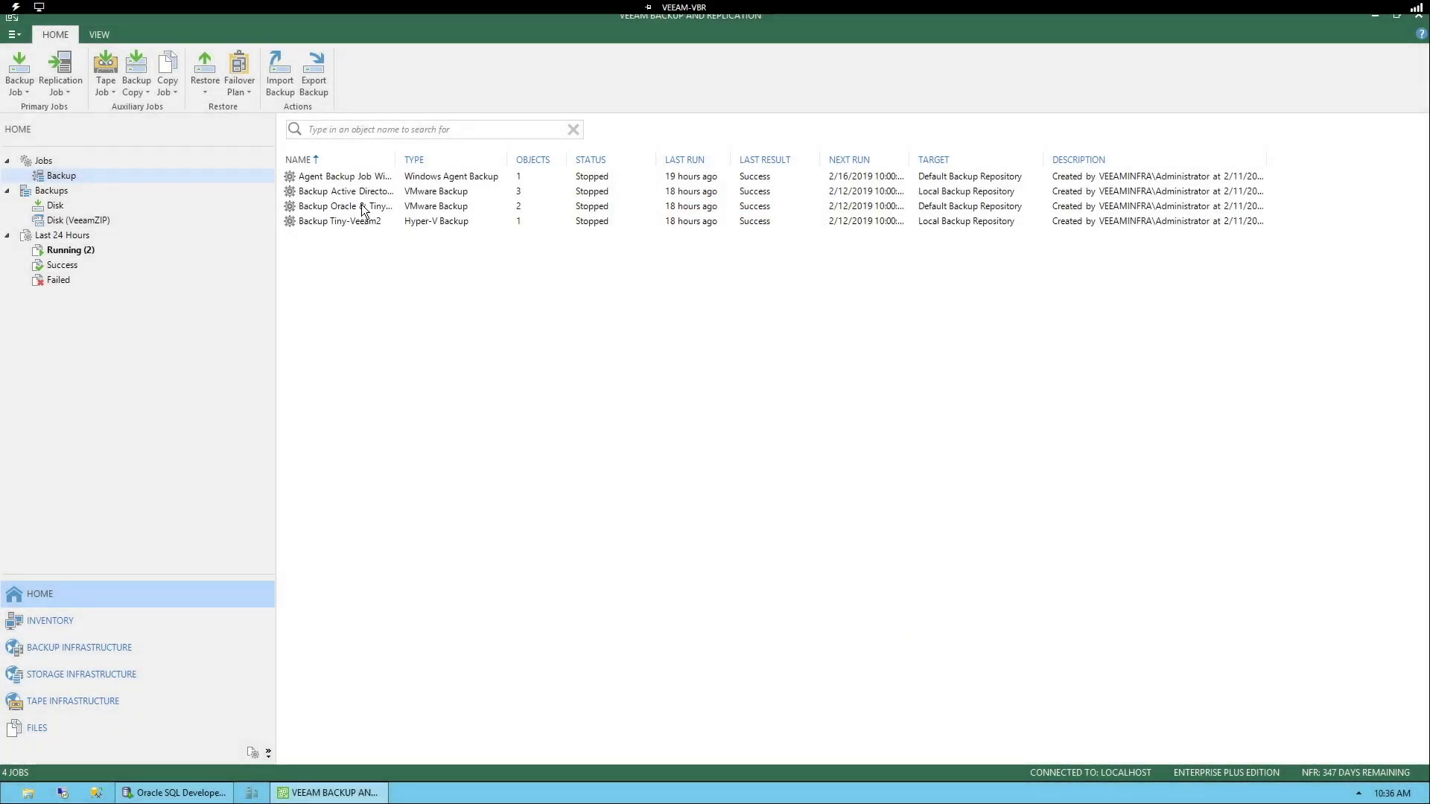
Step: Open the Backup Oracle & Tiny-Veeam job editor at its Guest Processing settings
click(361, 204)
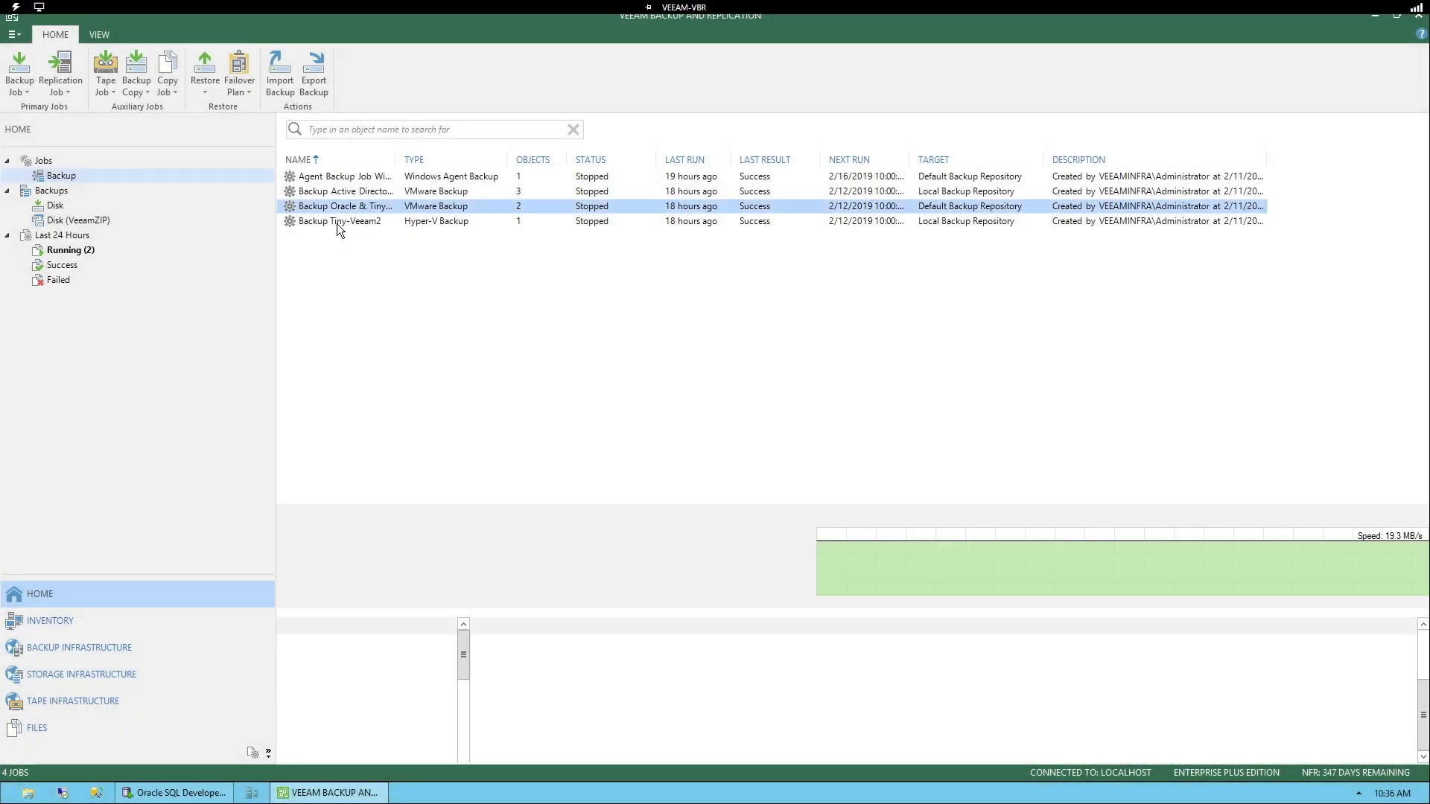
right_click(340, 208)
click(378, 378)
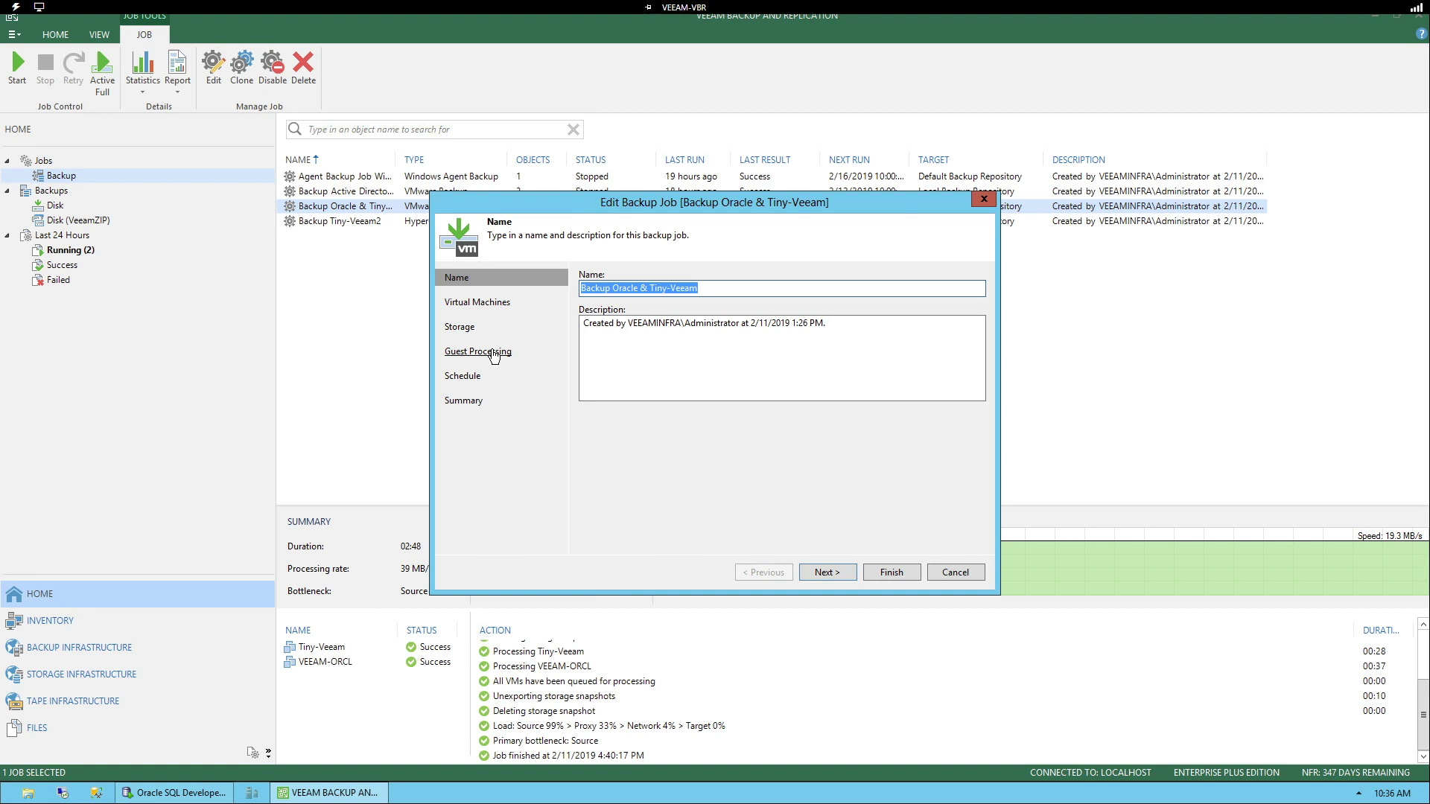
click(493, 353)
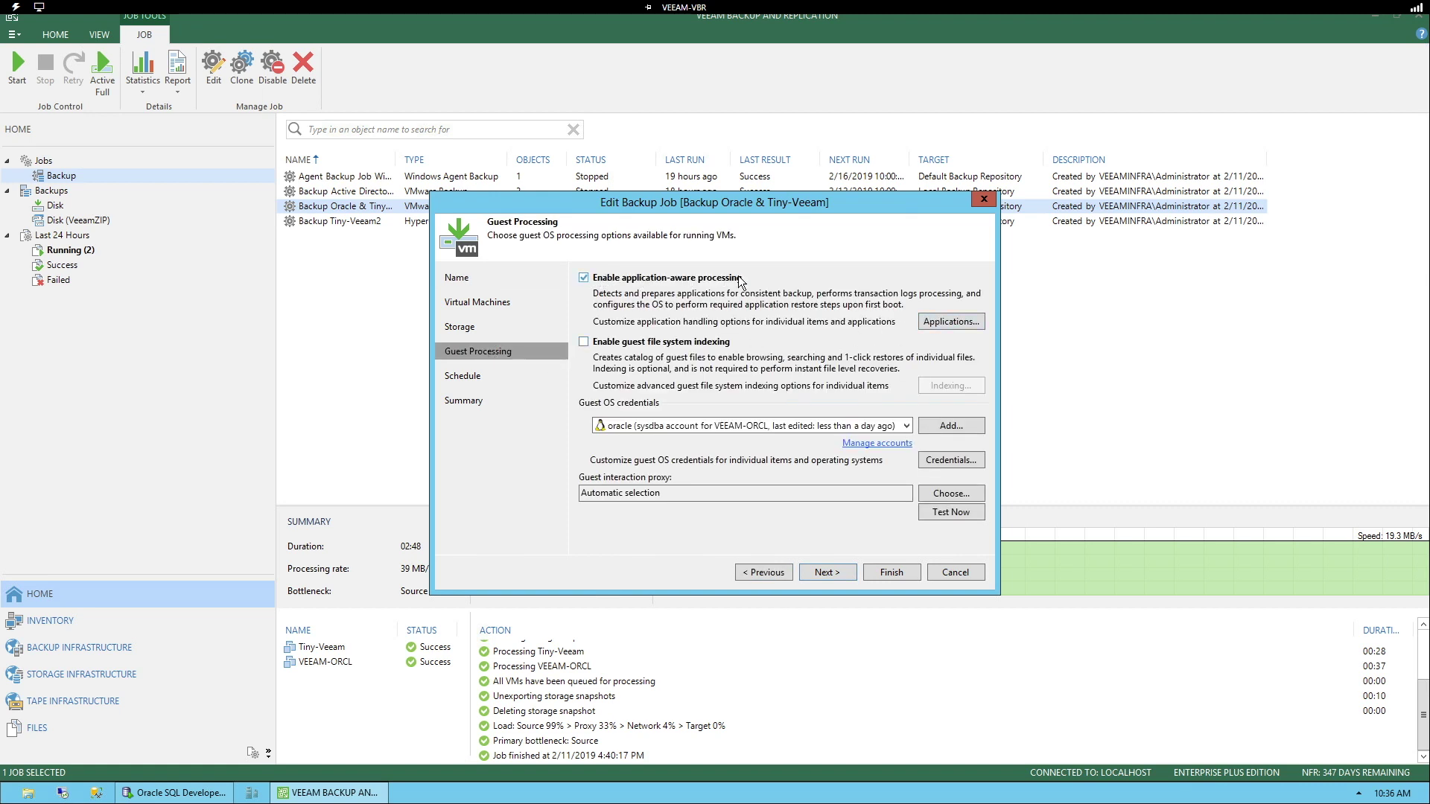
Step: Inspect VEEAM-ORCL's Oracle account and archived-log settings, then cancel all dialogs without changes
click(939, 321)
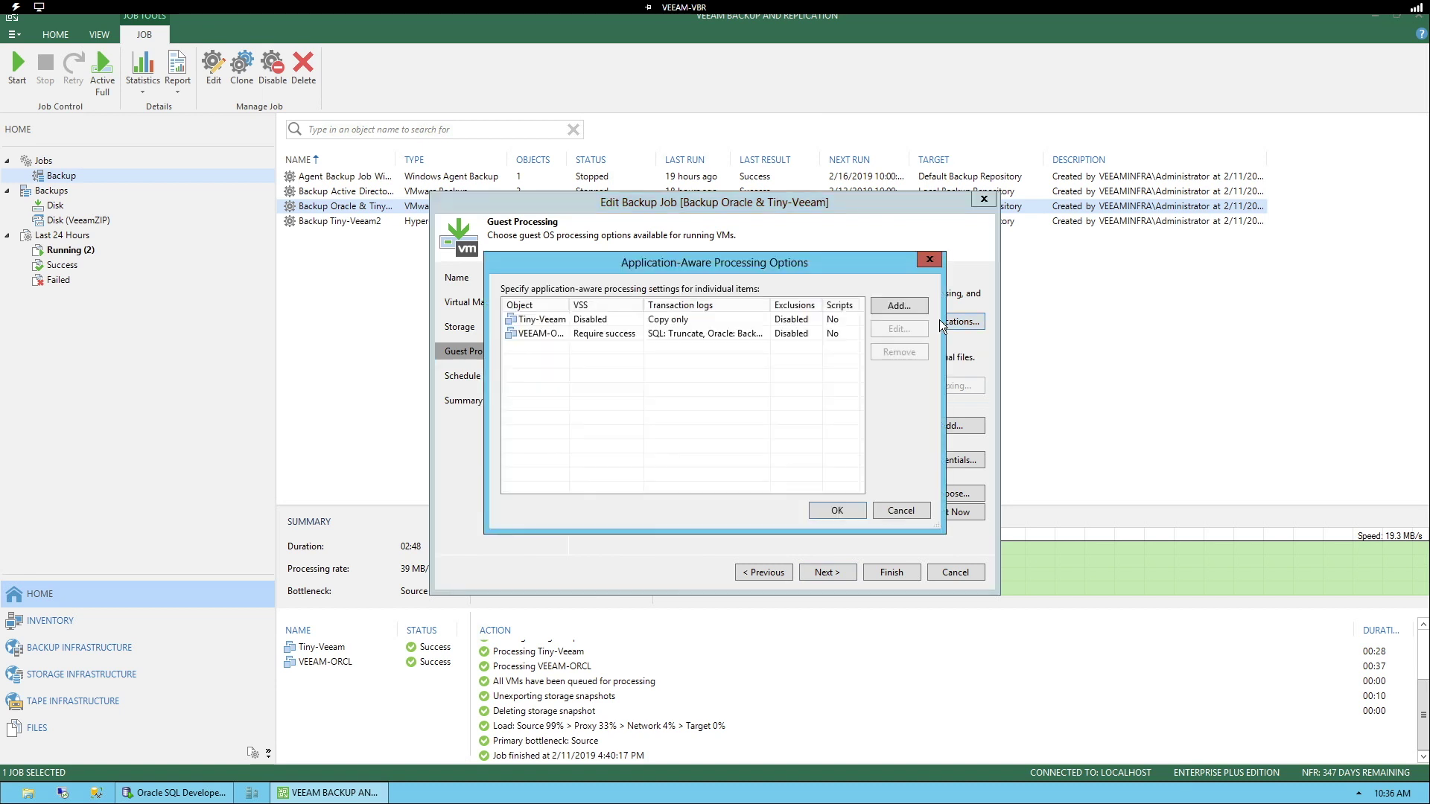
click(594, 334)
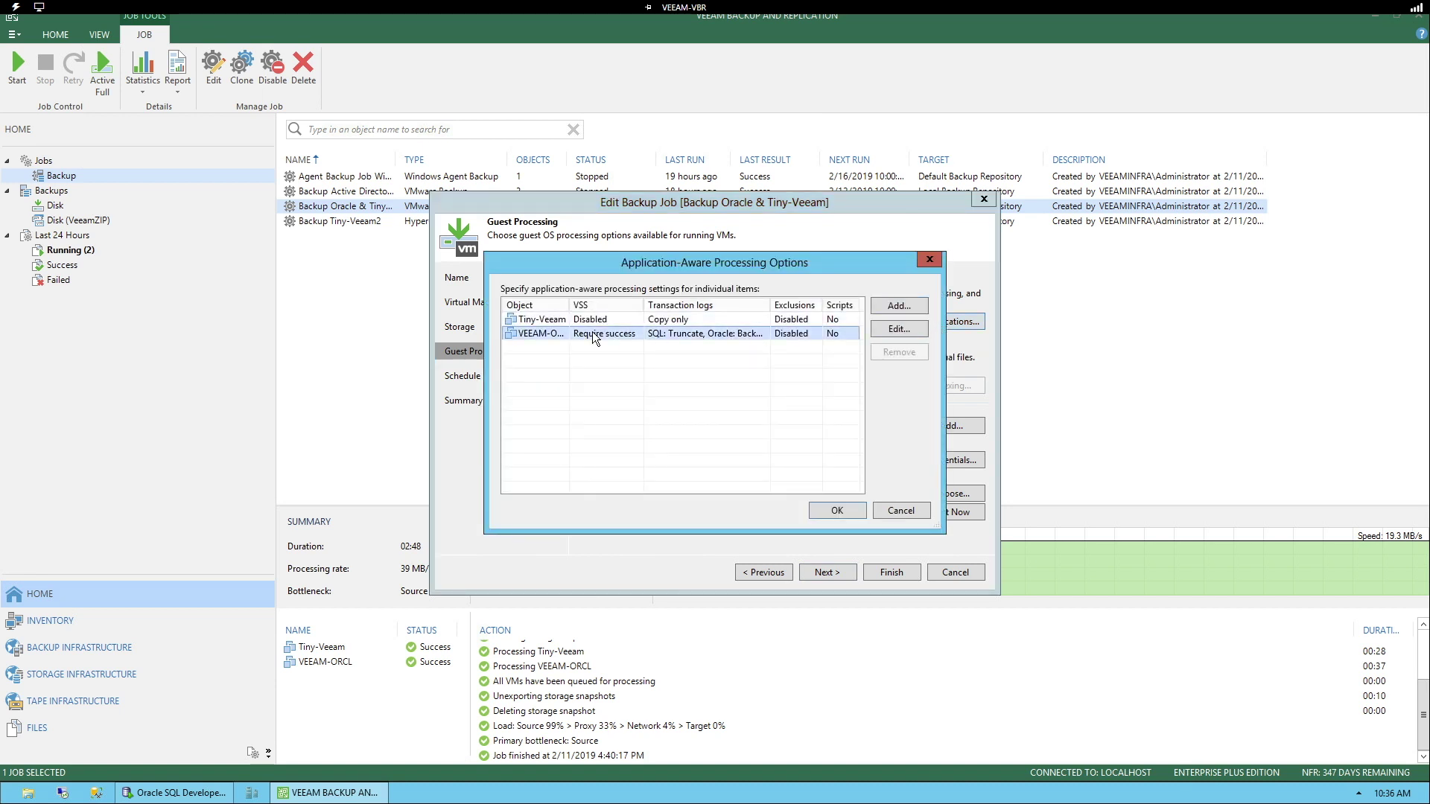
click(894, 332)
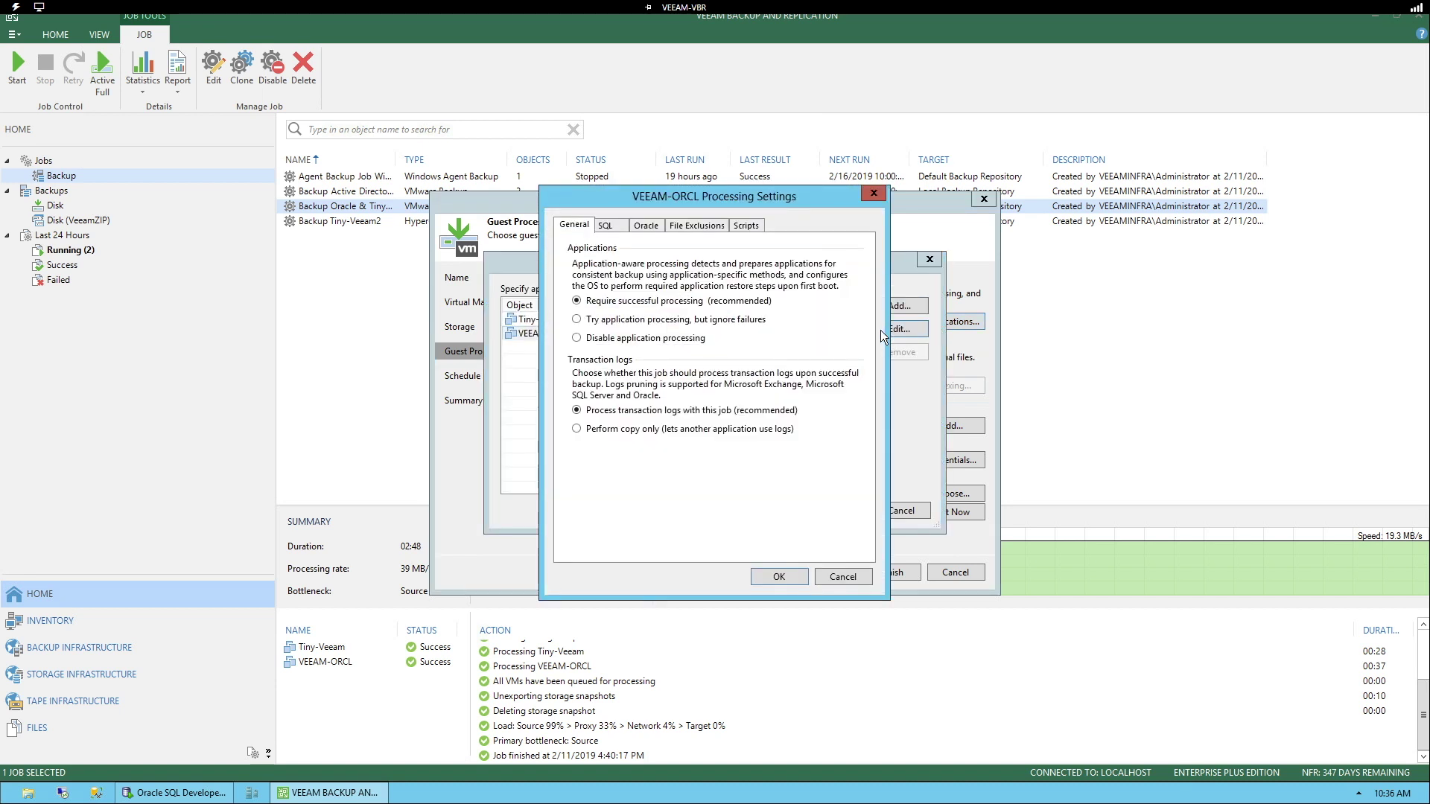
click(647, 225)
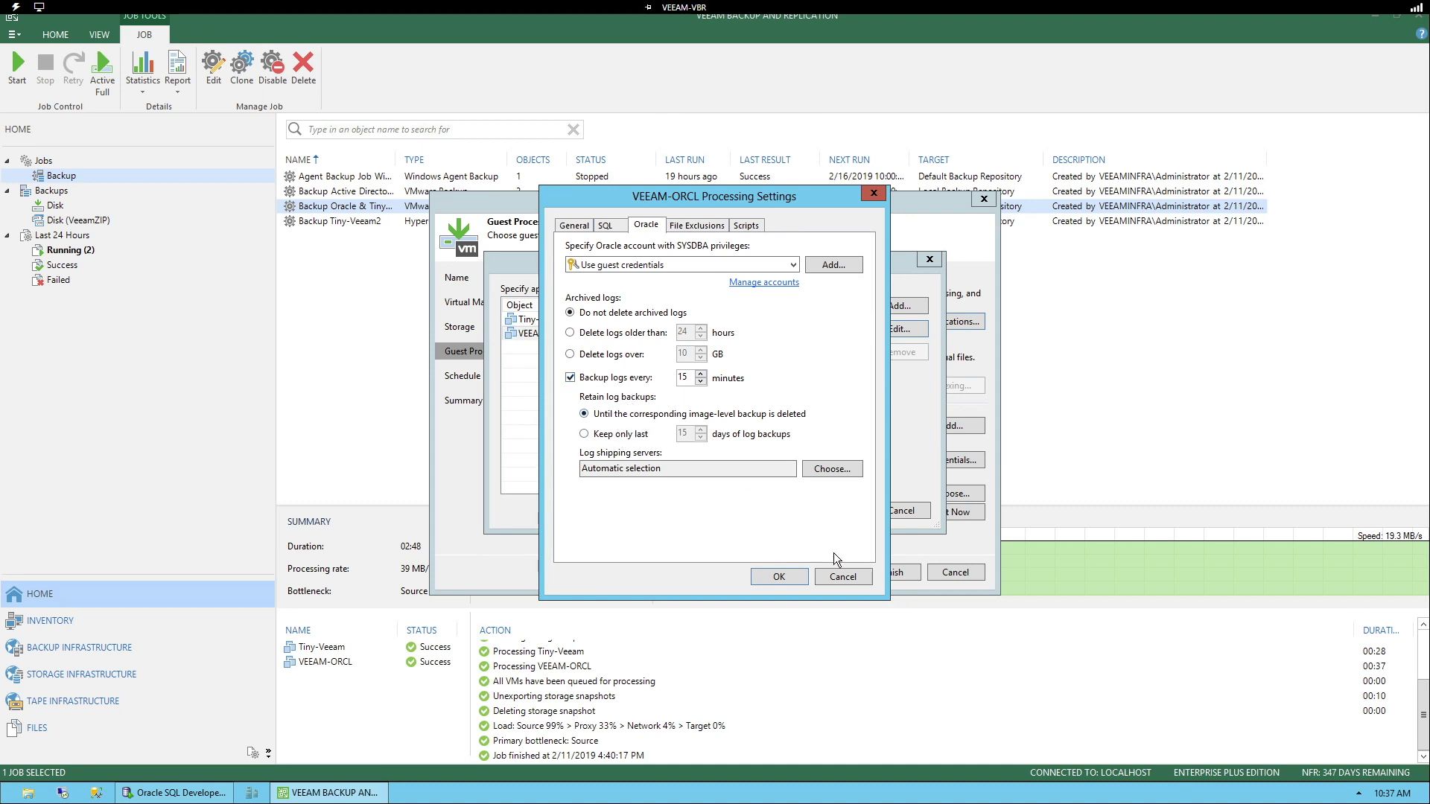
click(843, 577)
click(900, 508)
click(960, 573)
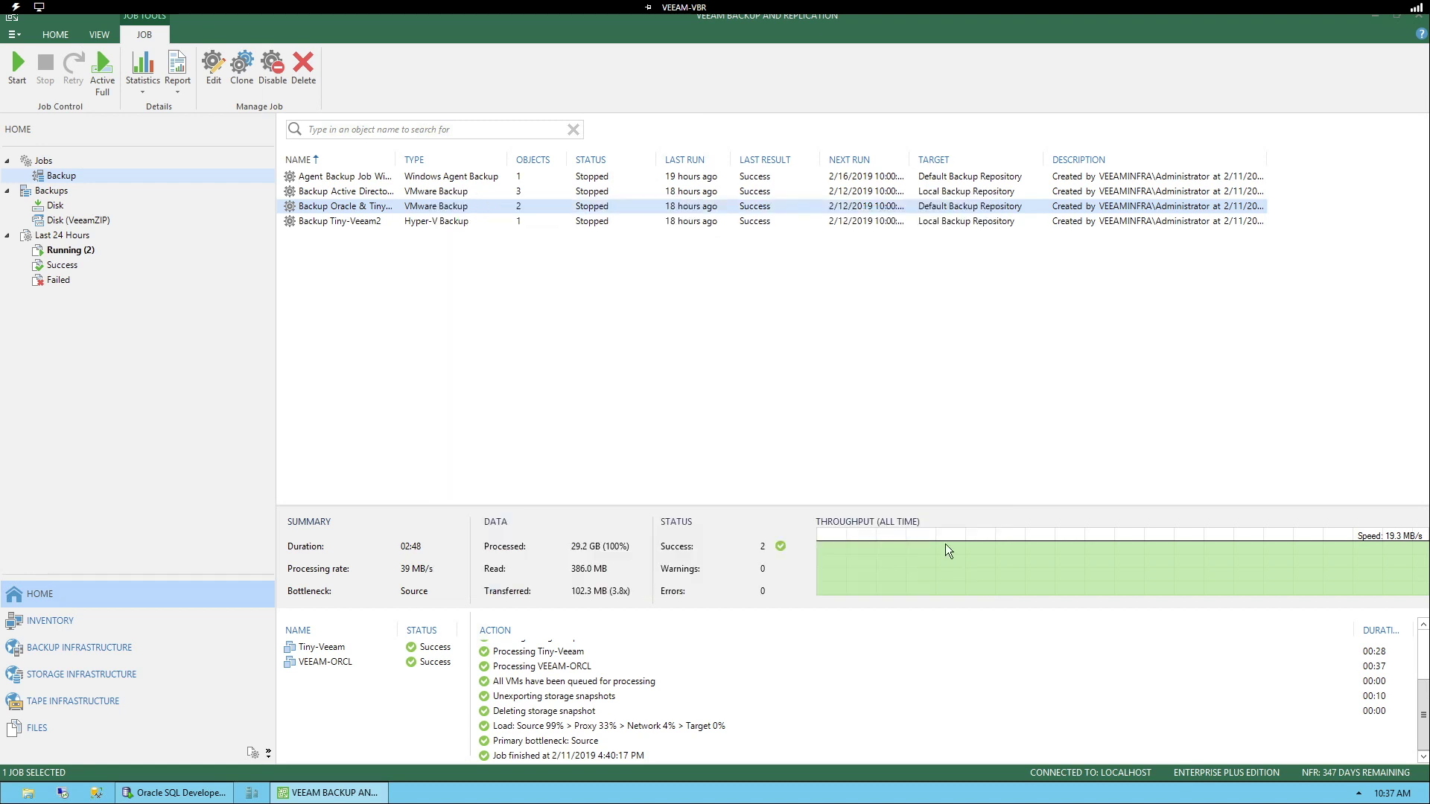
Step: List the disk backups and select VEEAM-ORCL's Oracle transaction log backup with 17 restore points
click(56, 206)
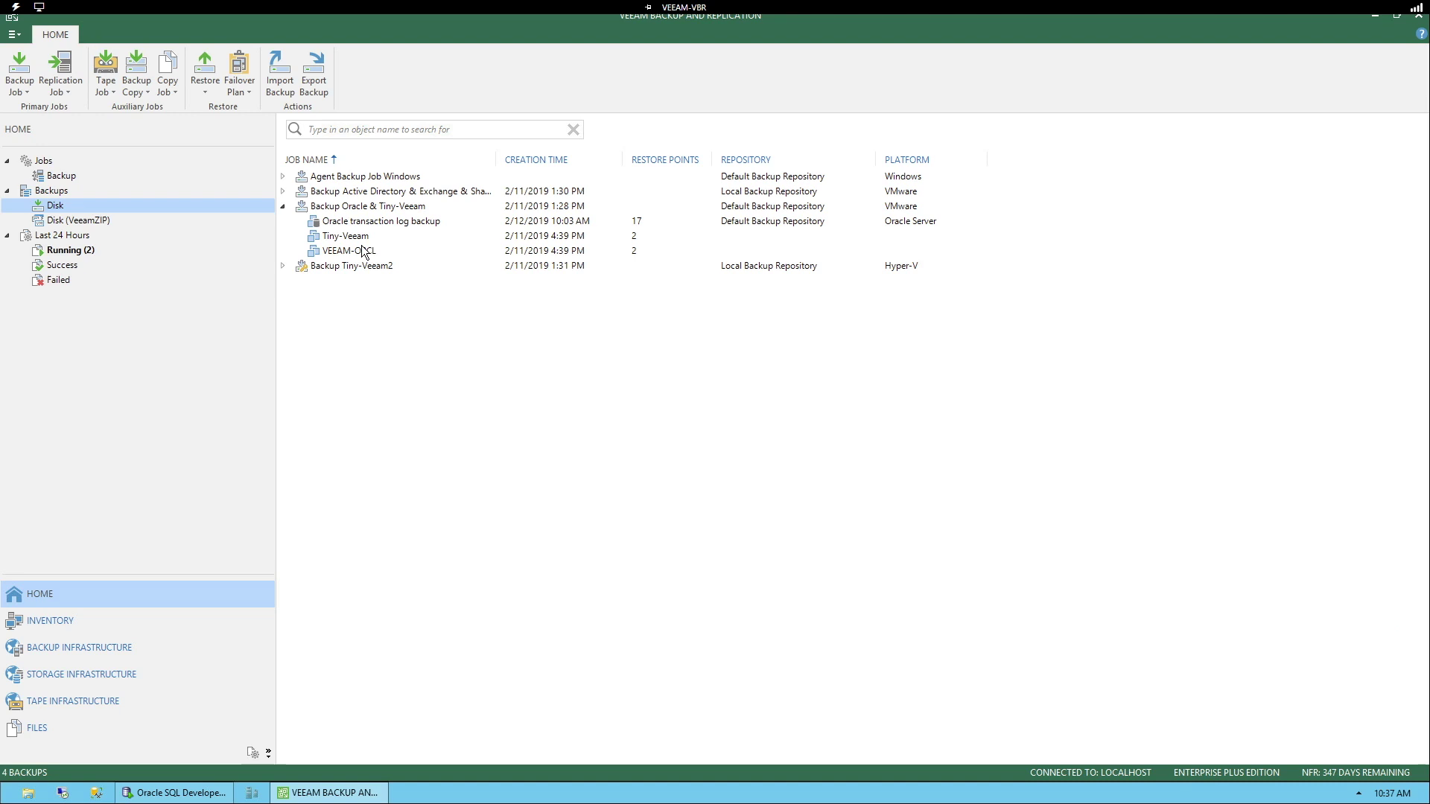
click(637, 254)
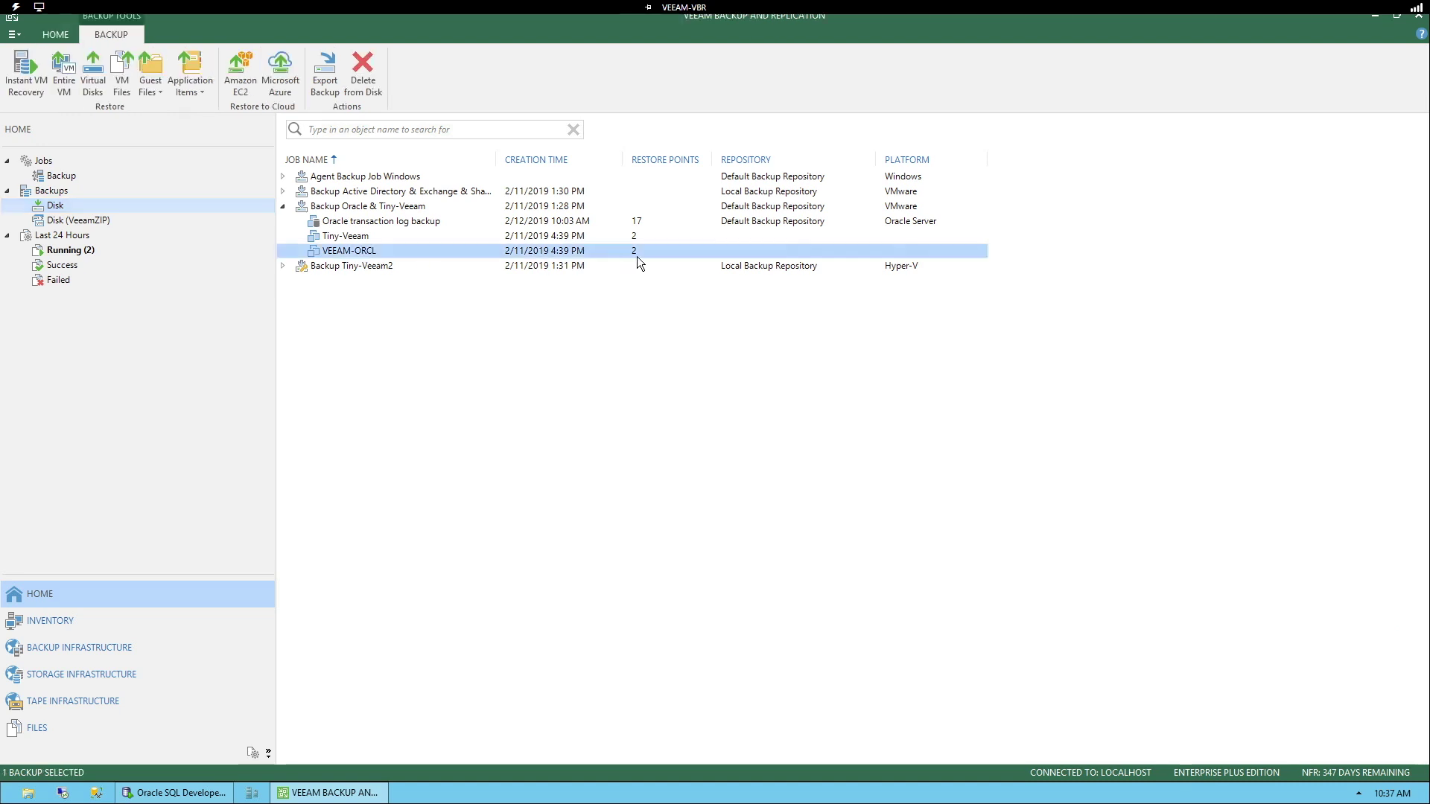
click(417, 221)
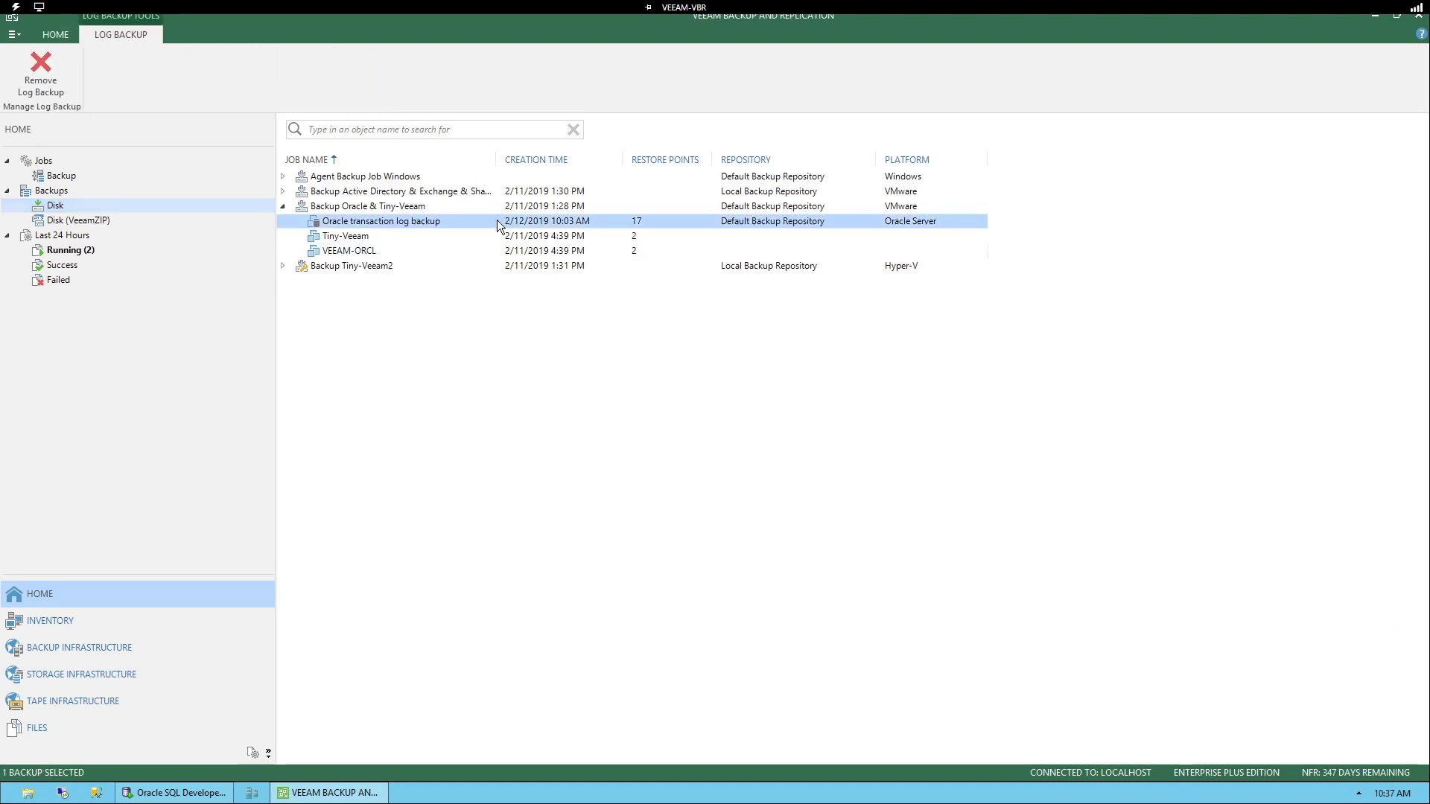
Step: Run the EMP query, drop the EMP table, and rerun it to confirm ORA-00942
click(202, 791)
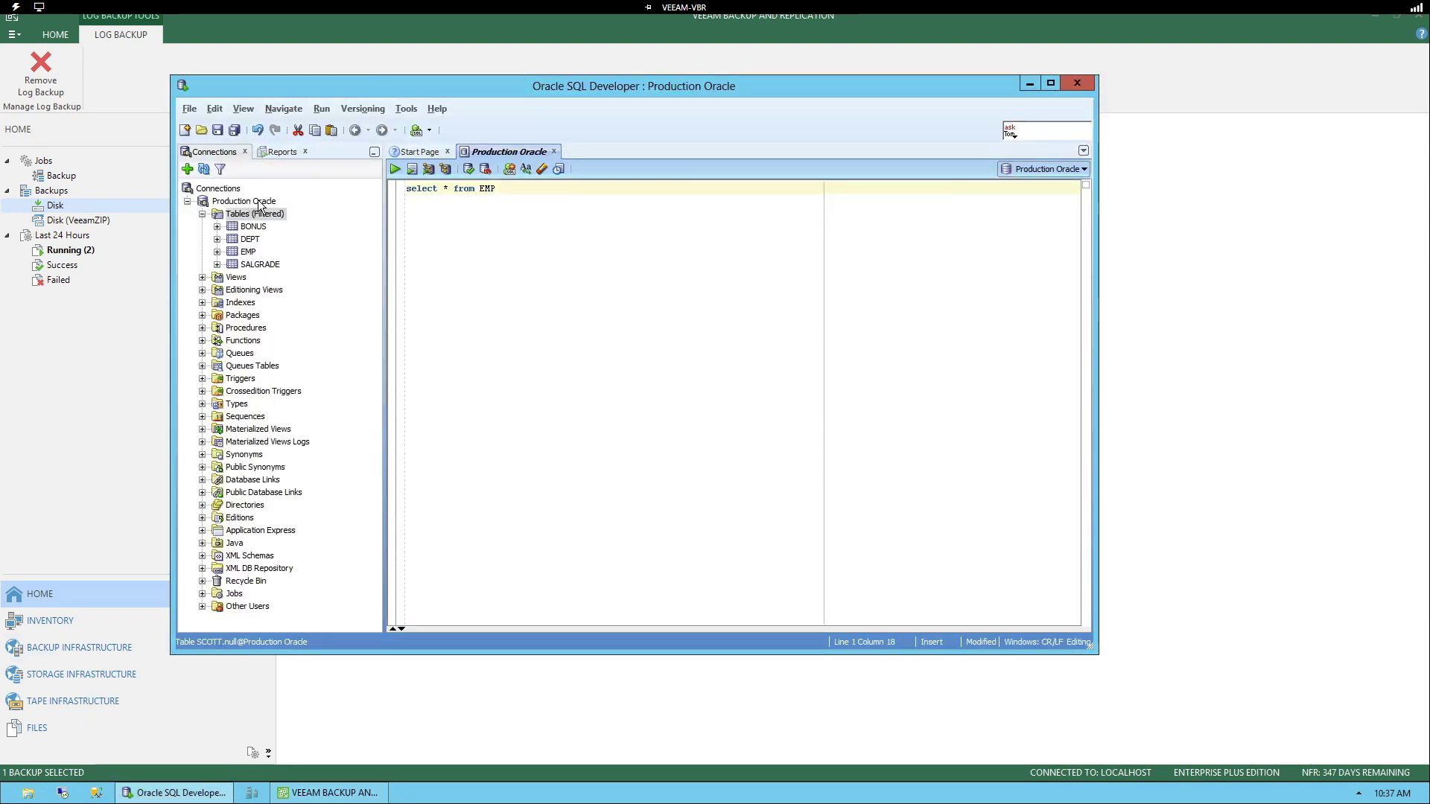
click(412, 171)
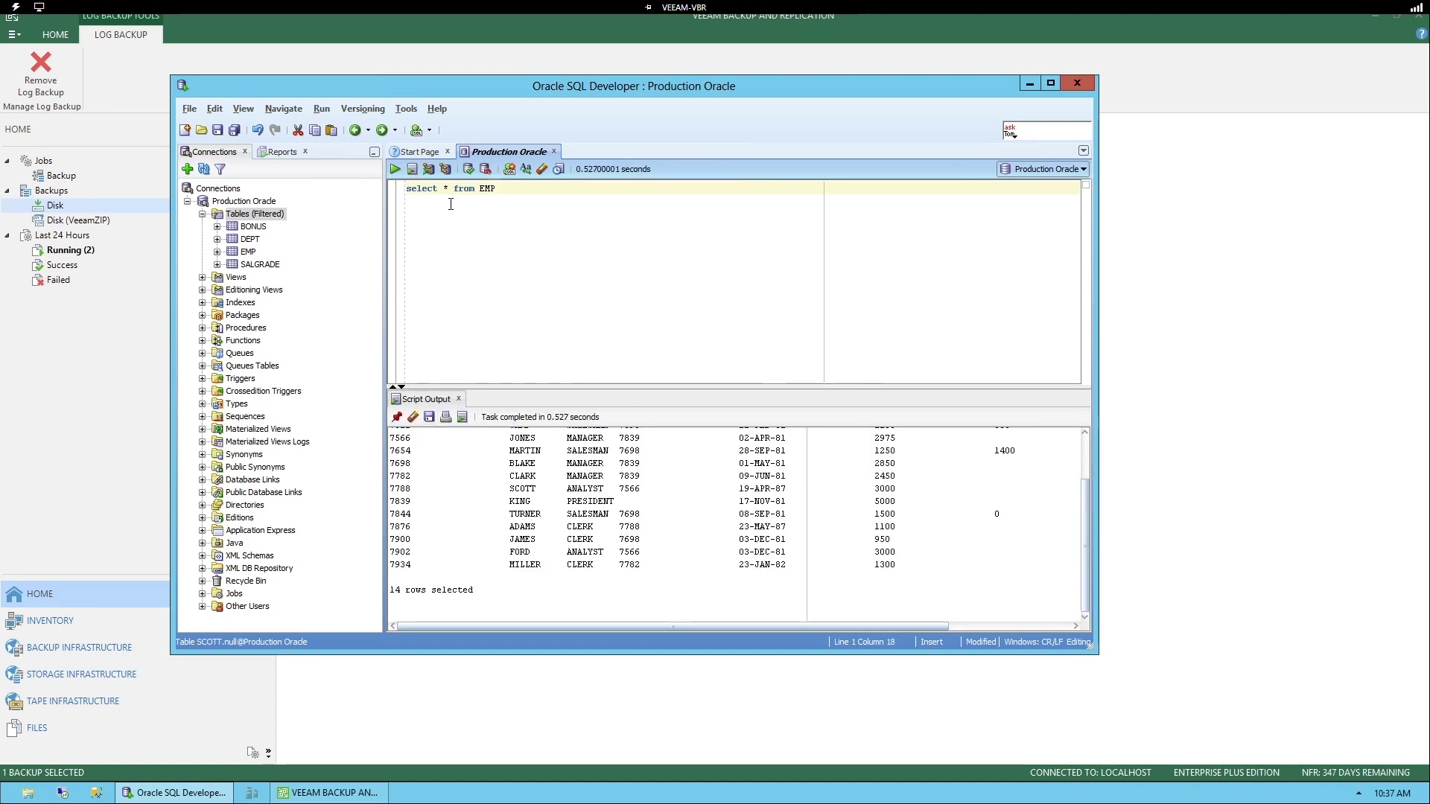
click(249, 253)
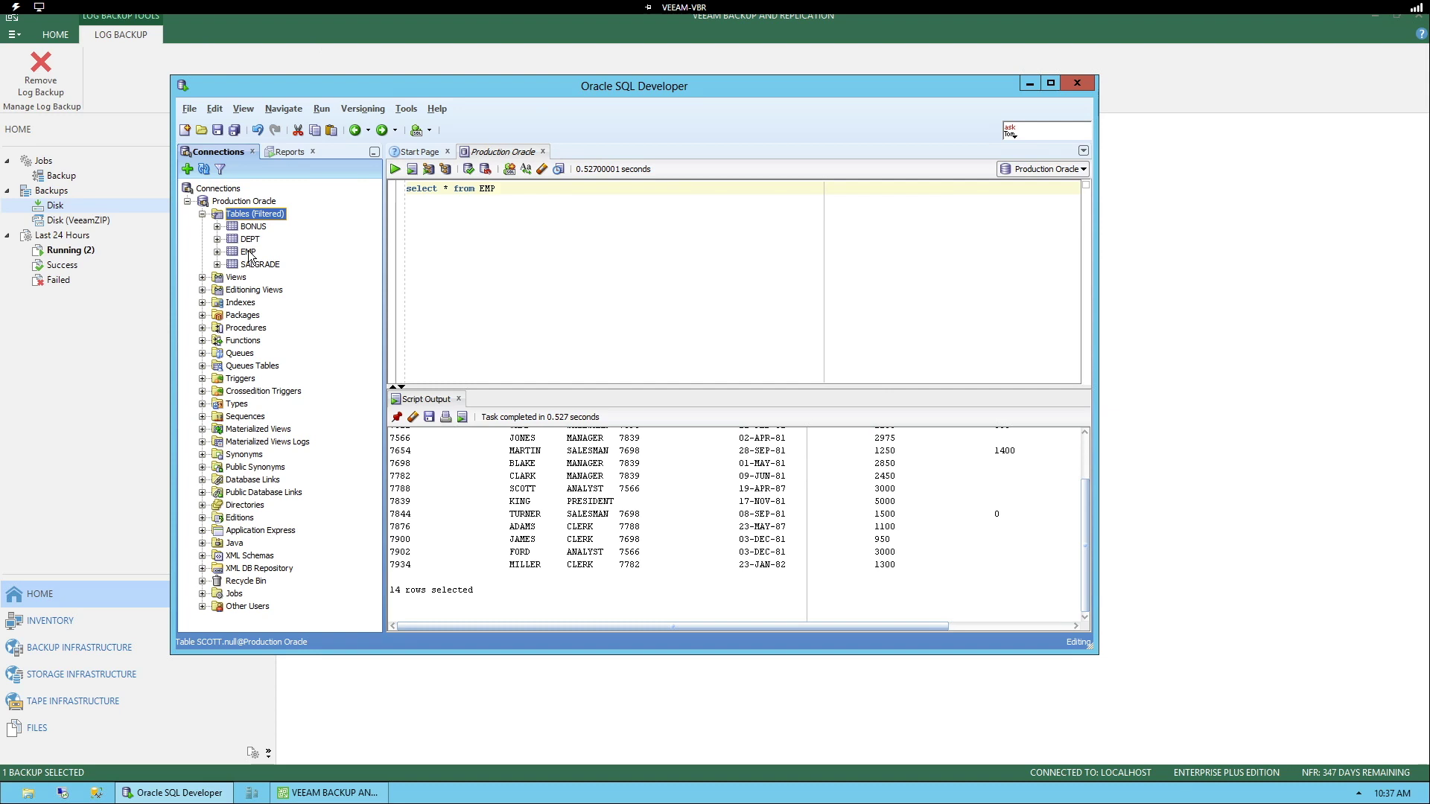
right_click(250, 253)
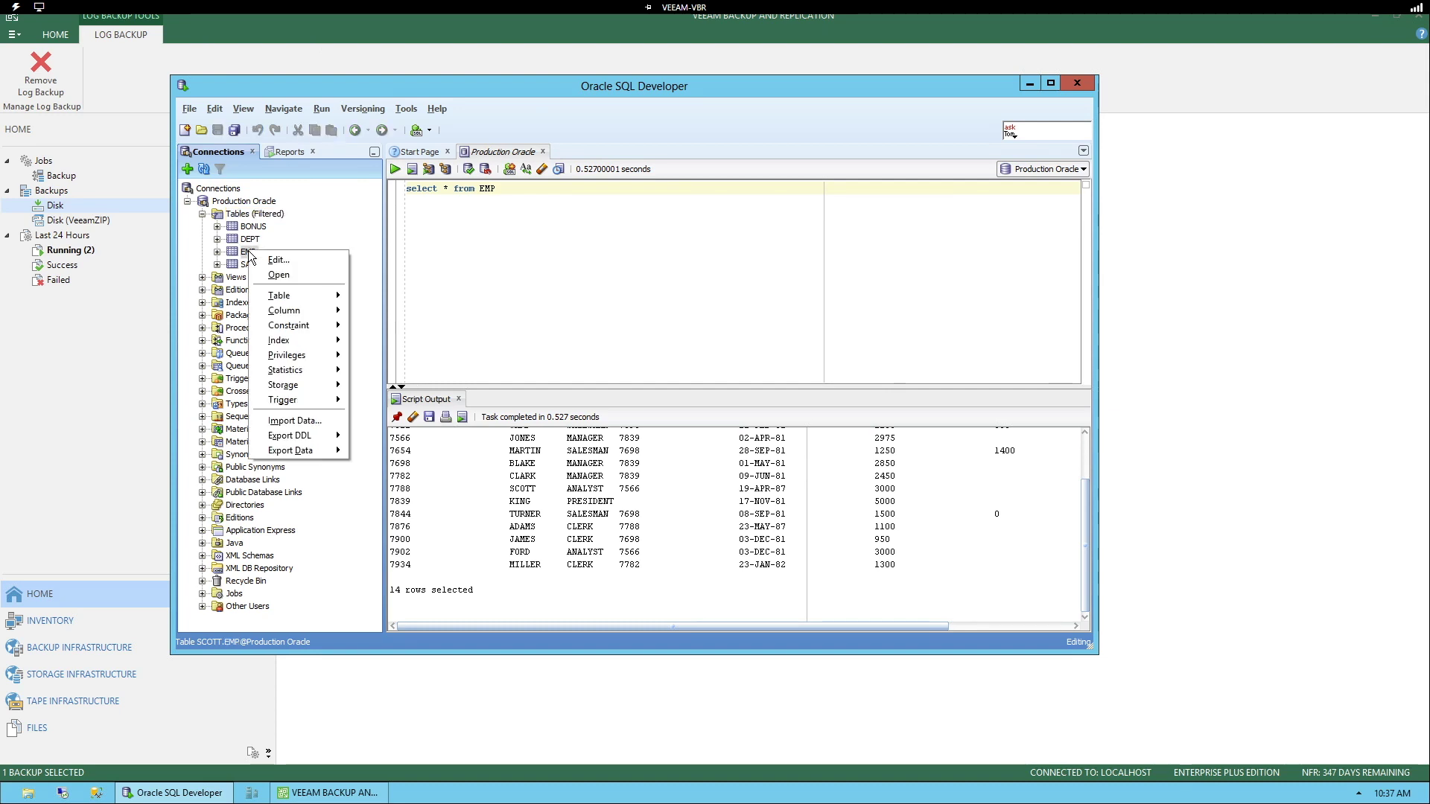
mouse_move(301, 293)
click(401, 321)
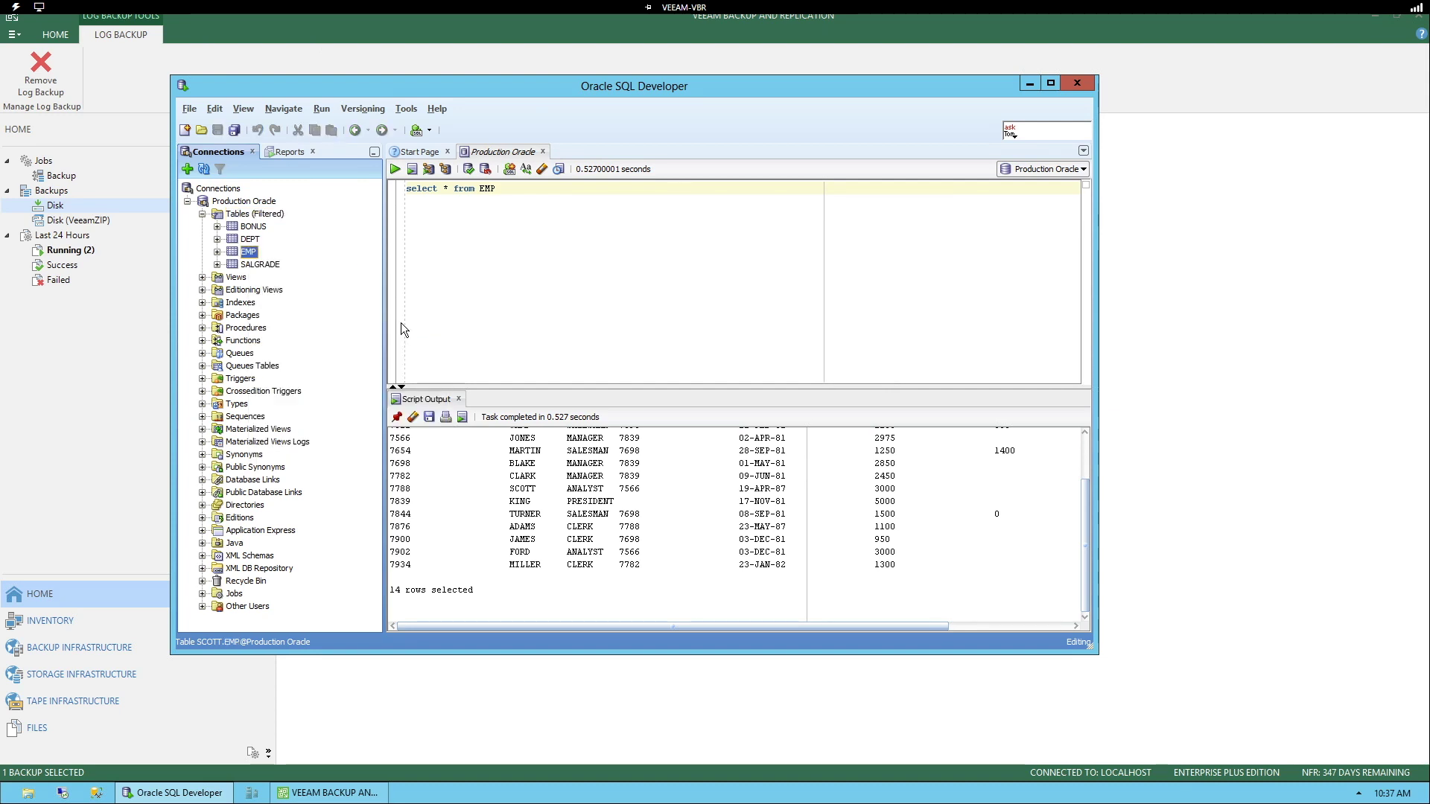
click(661, 402)
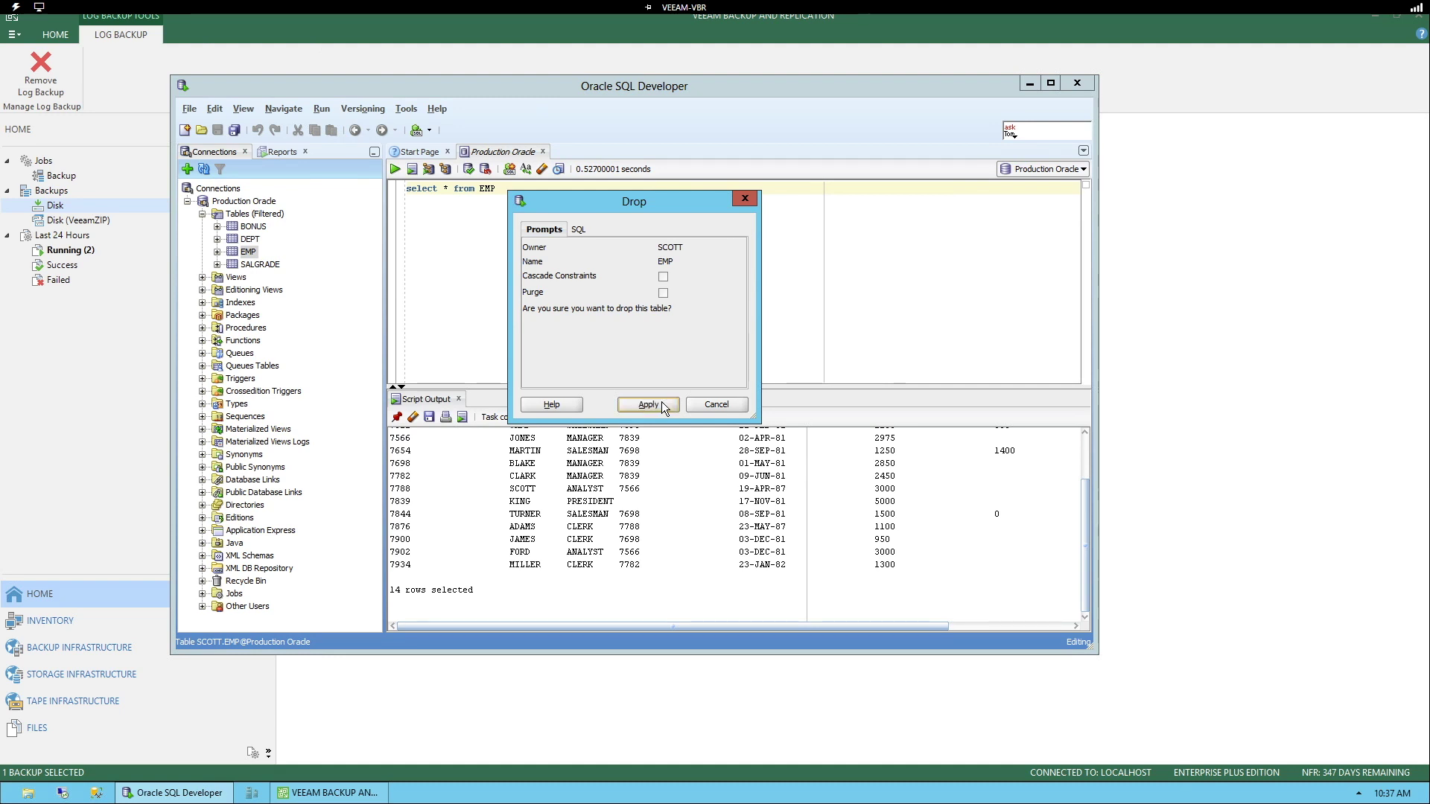
click(665, 298)
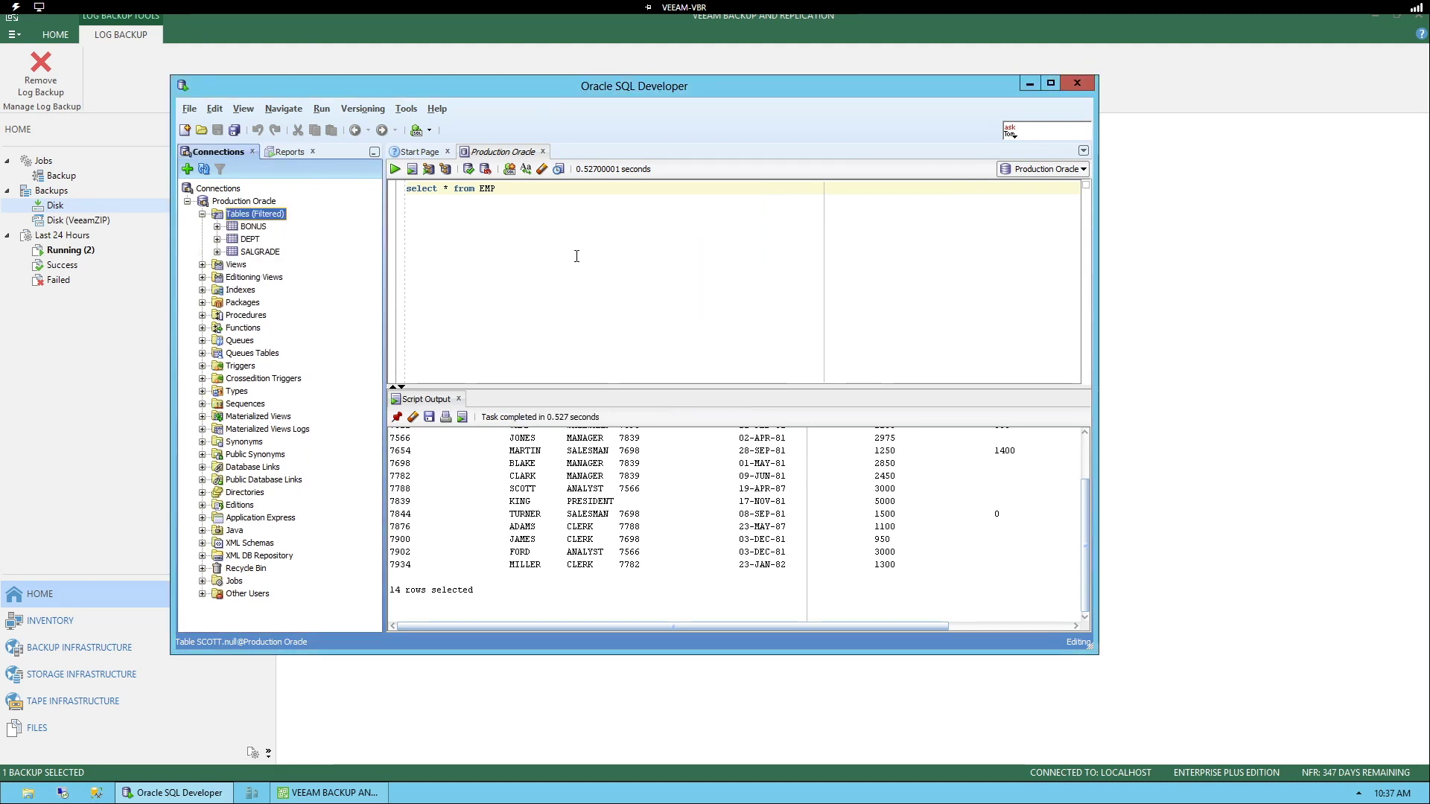
click(411, 170)
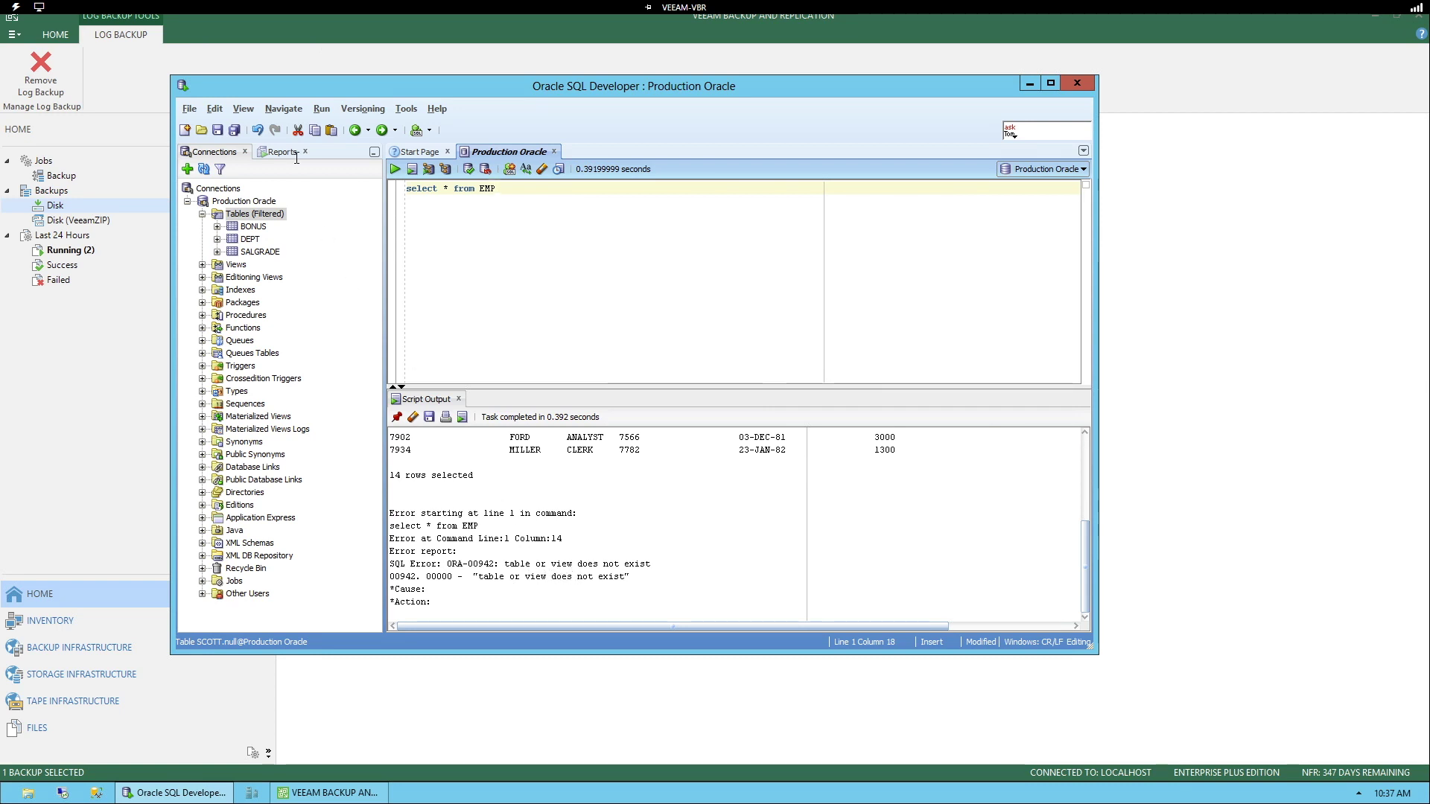
click(274, 37)
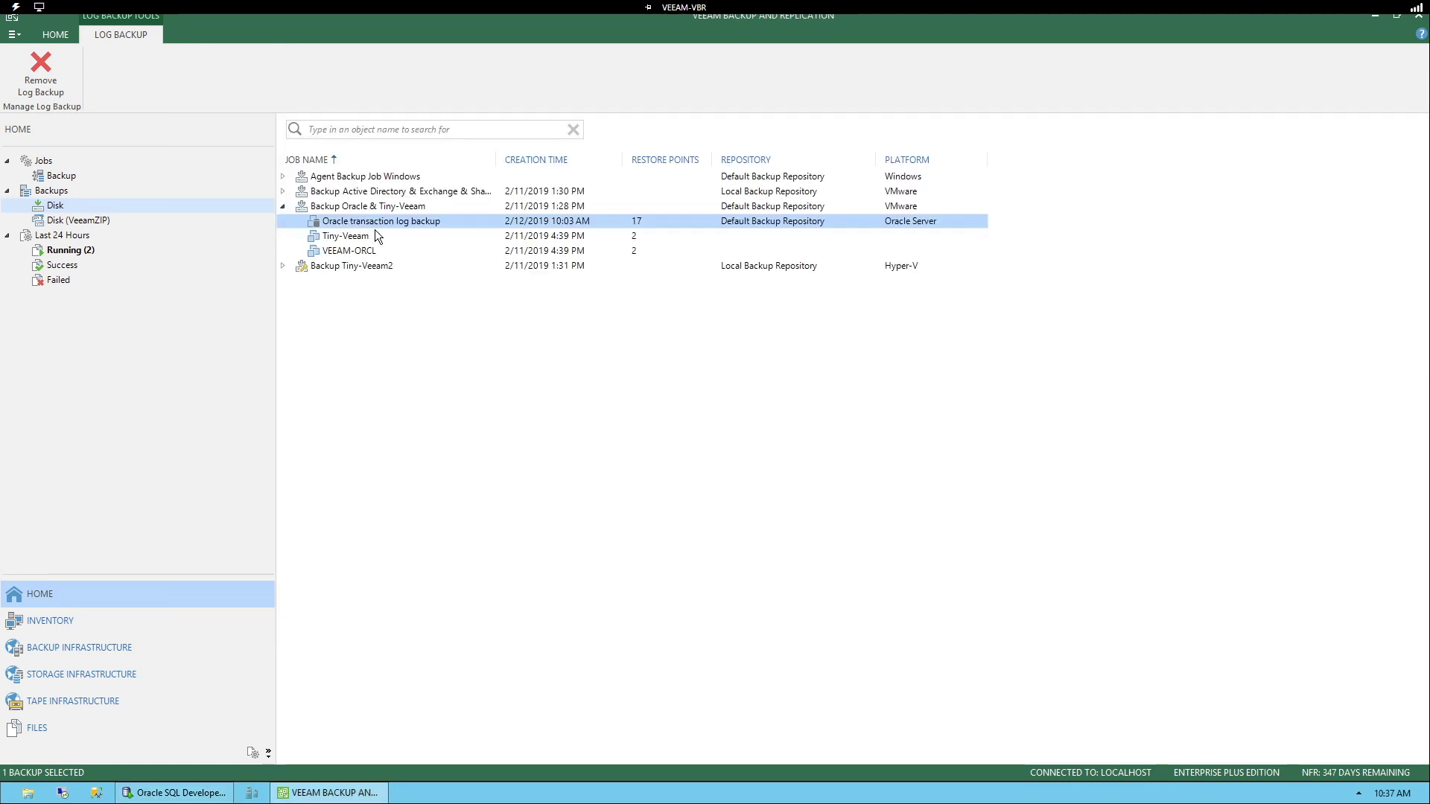
Step: Start an Oracle database restore from the VEEAM-ORCL backup and finish the wizard to launch Veeam Explorer
click(366, 253)
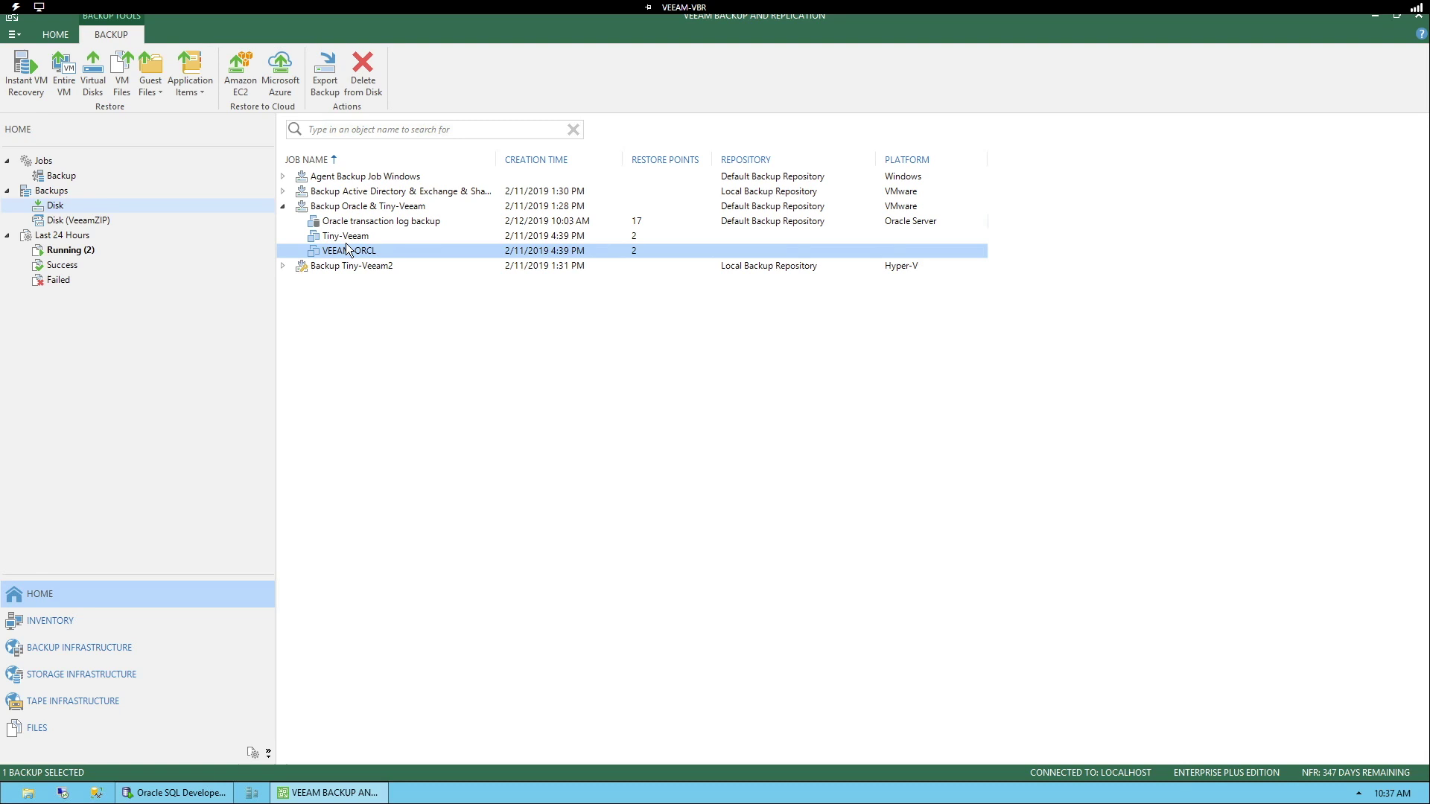
click(208, 91)
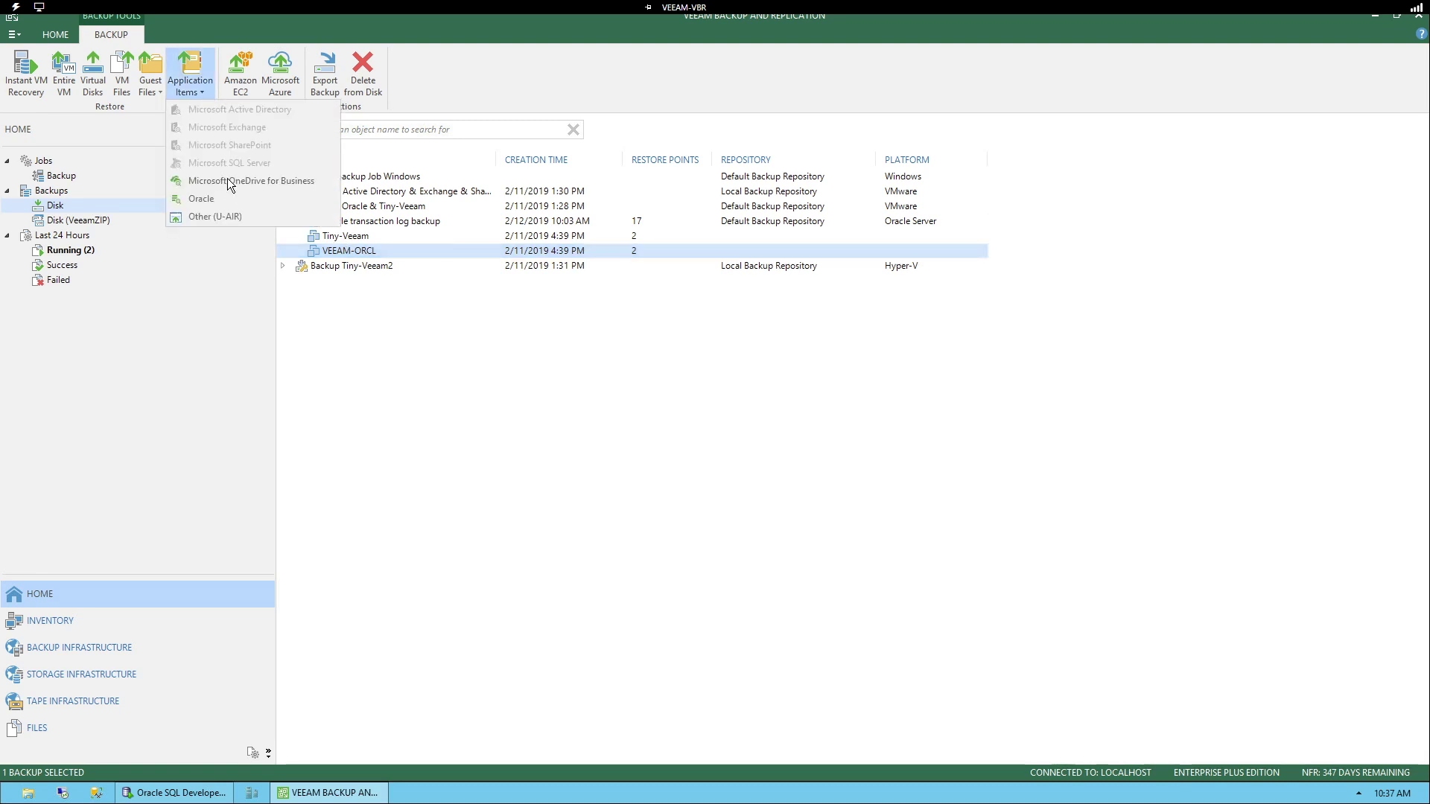
click(231, 199)
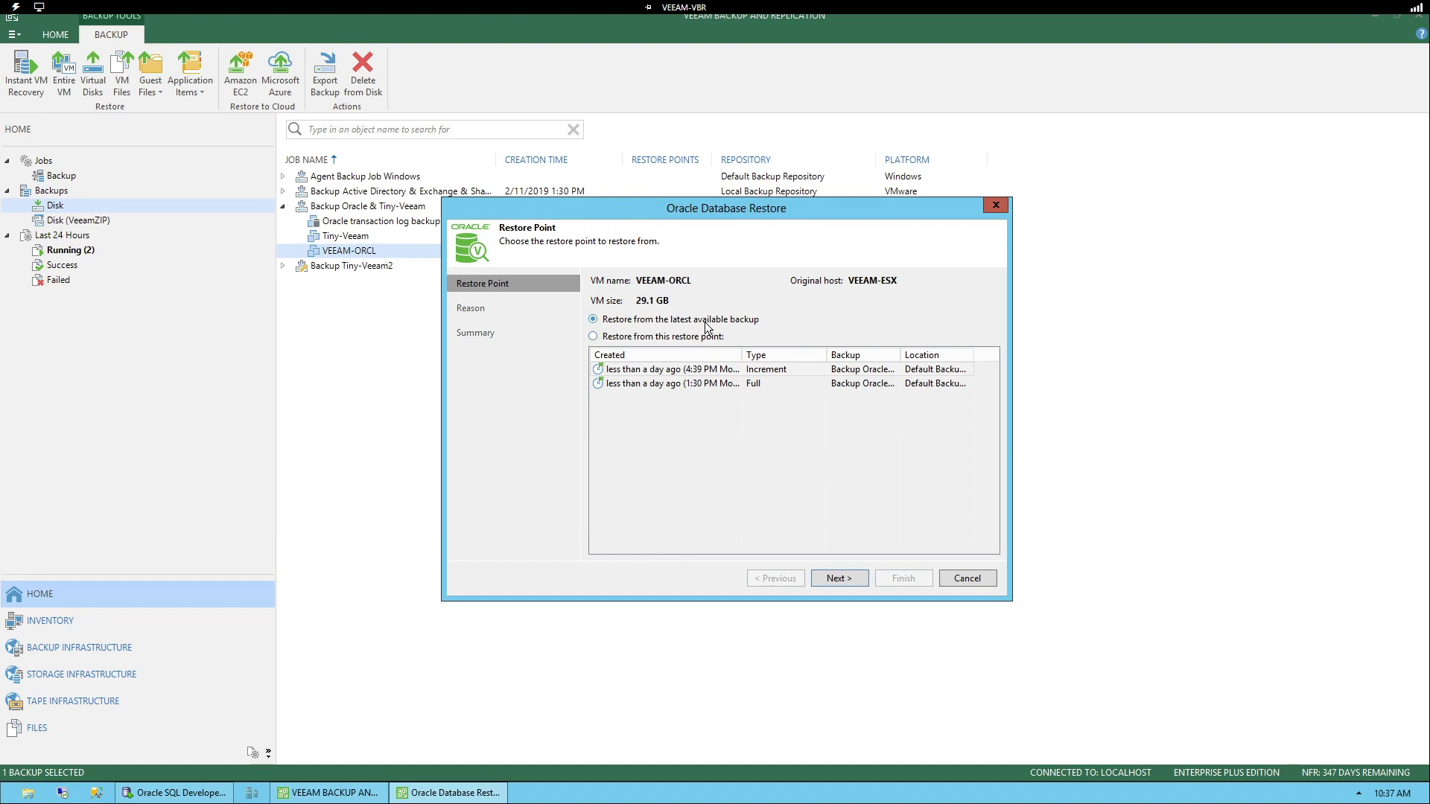
click(842, 580)
click(841, 578)
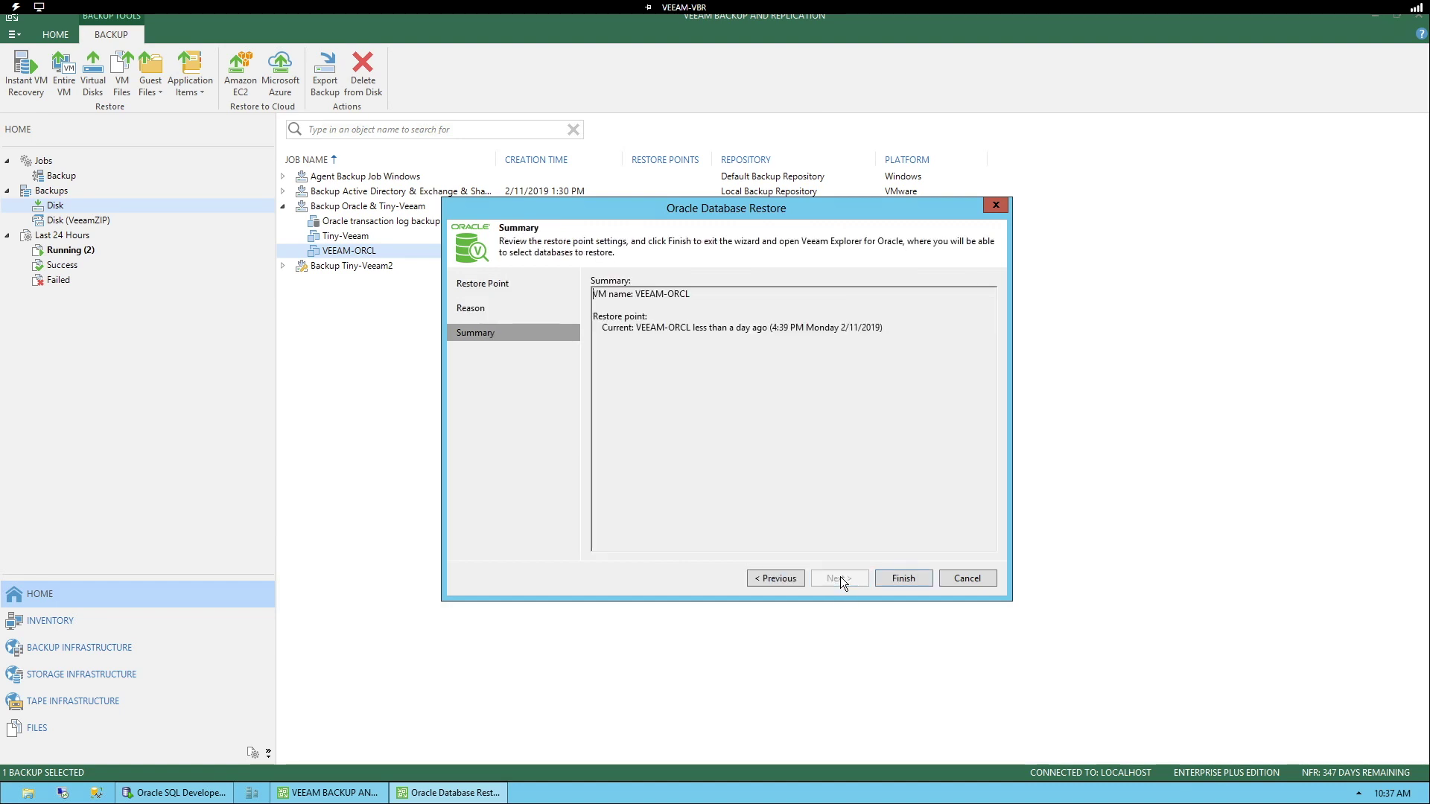
click(885, 579)
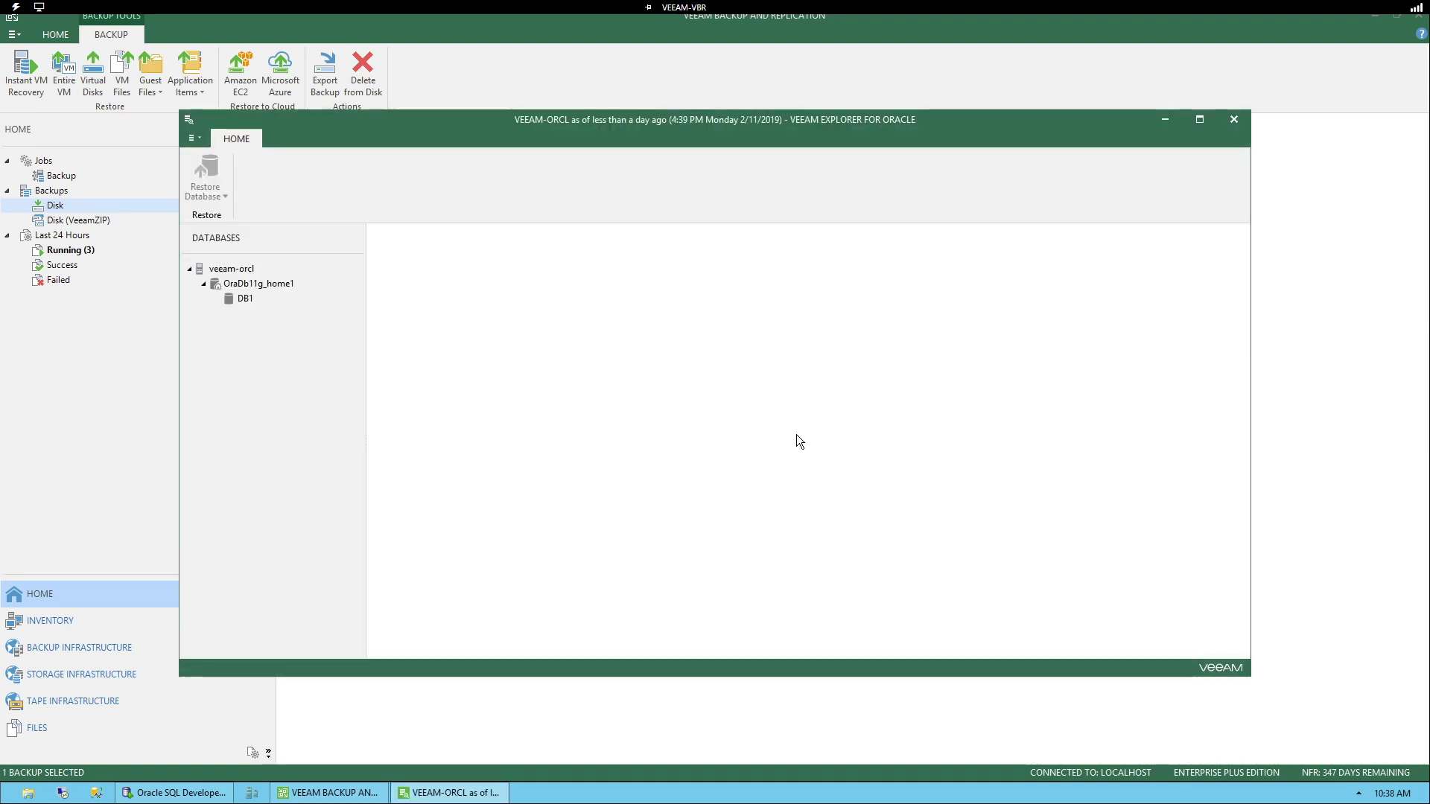
Step: Select DB1 and set a point-in-time restore to veeam-orcl at 6:28 AM, February 11, 2019
click(246, 300)
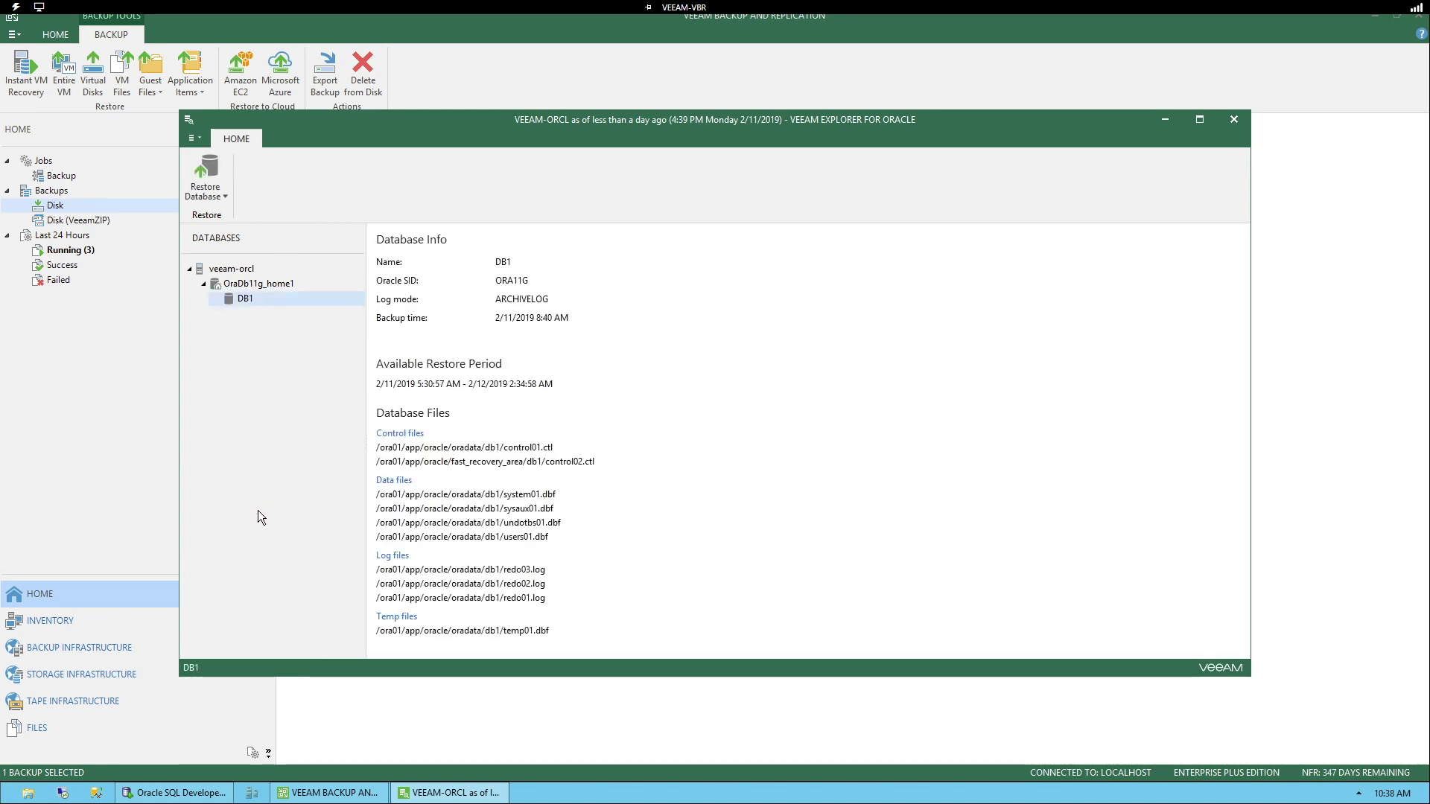
click(212, 190)
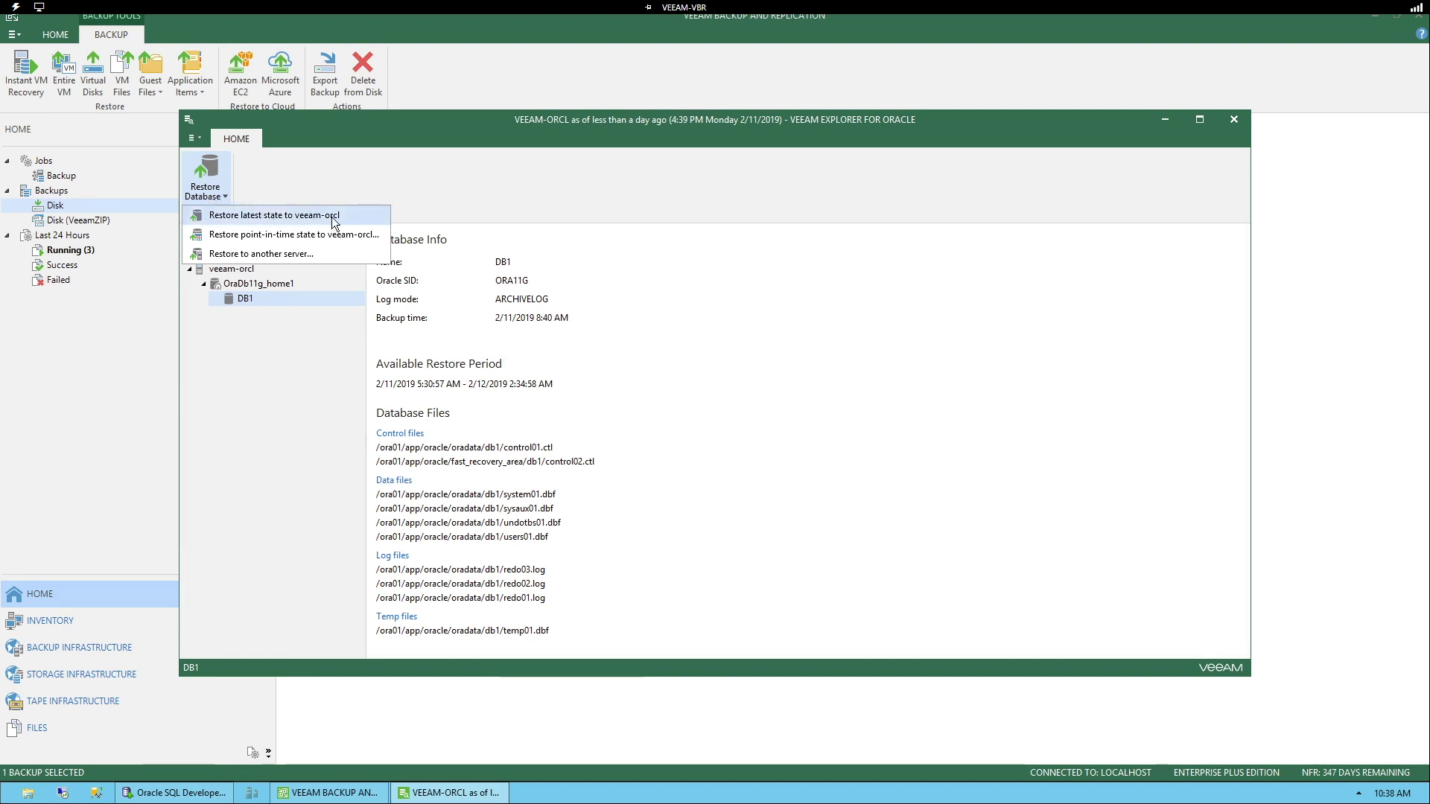
click(290, 236)
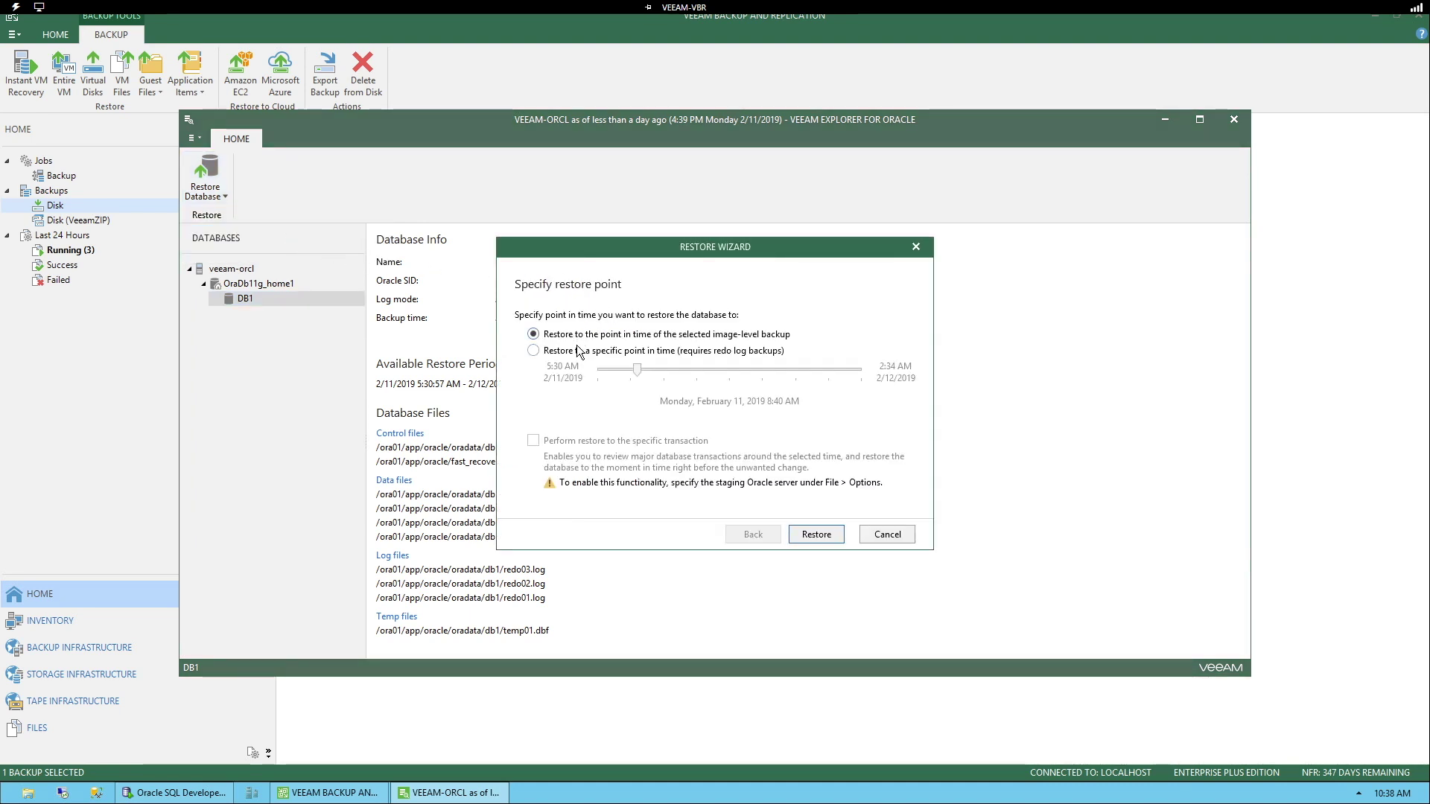
click(635, 351)
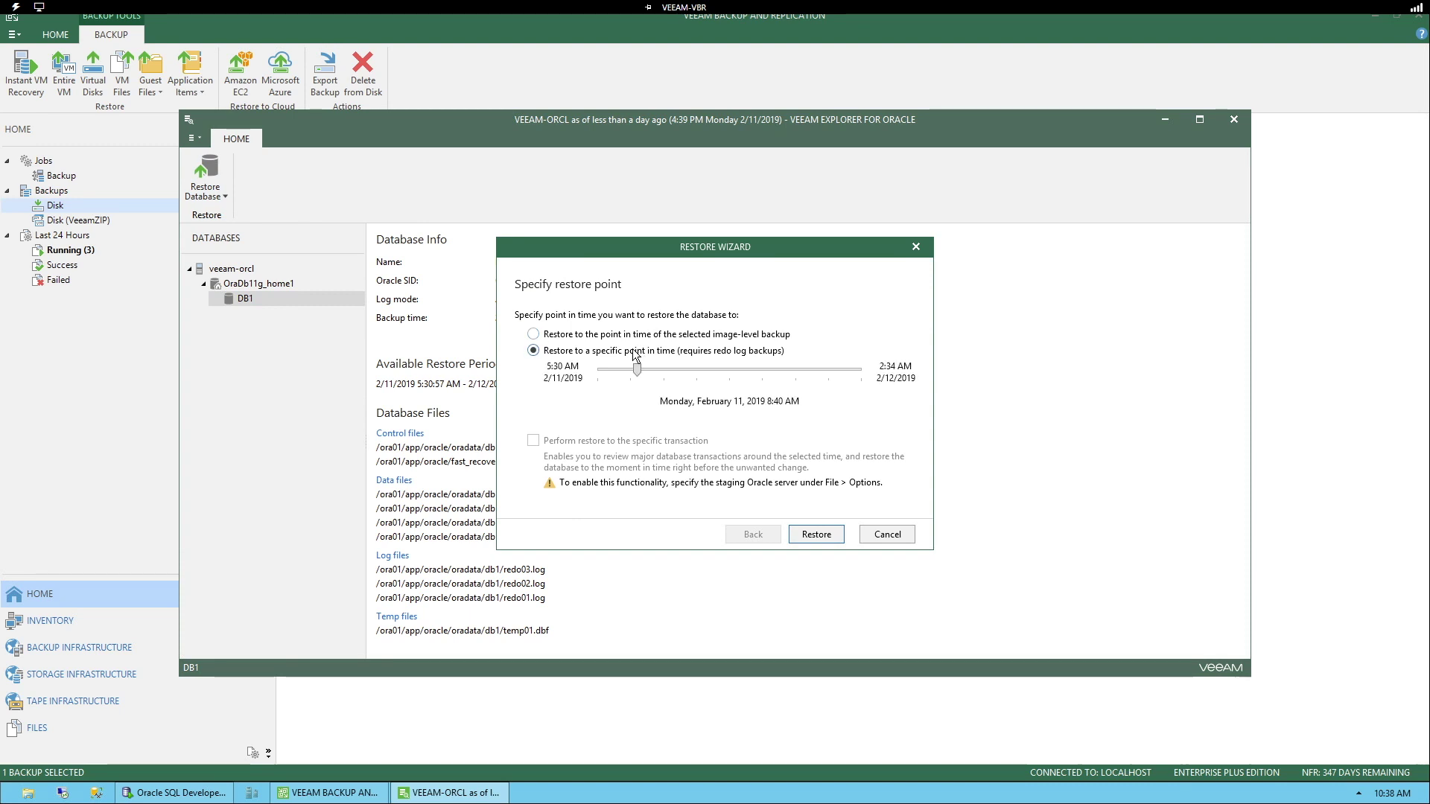
mouse_move(638, 370)
mouse_down()
mouse_move(841, 370)
mouse_move(609, 370)
mouse_up()
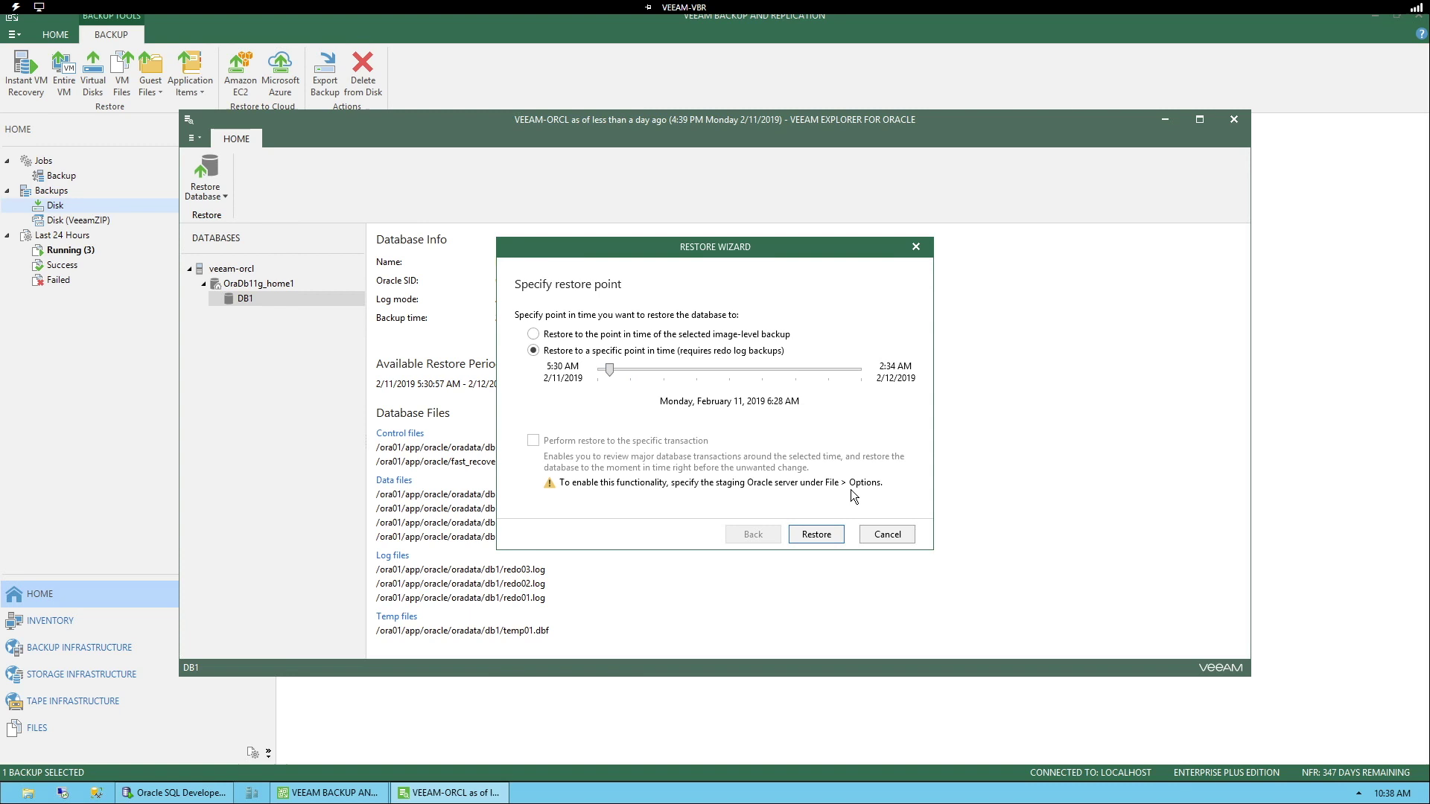
Step: Cancel the point-in-time restore and review the explorer's General Options without changing them
click(886, 535)
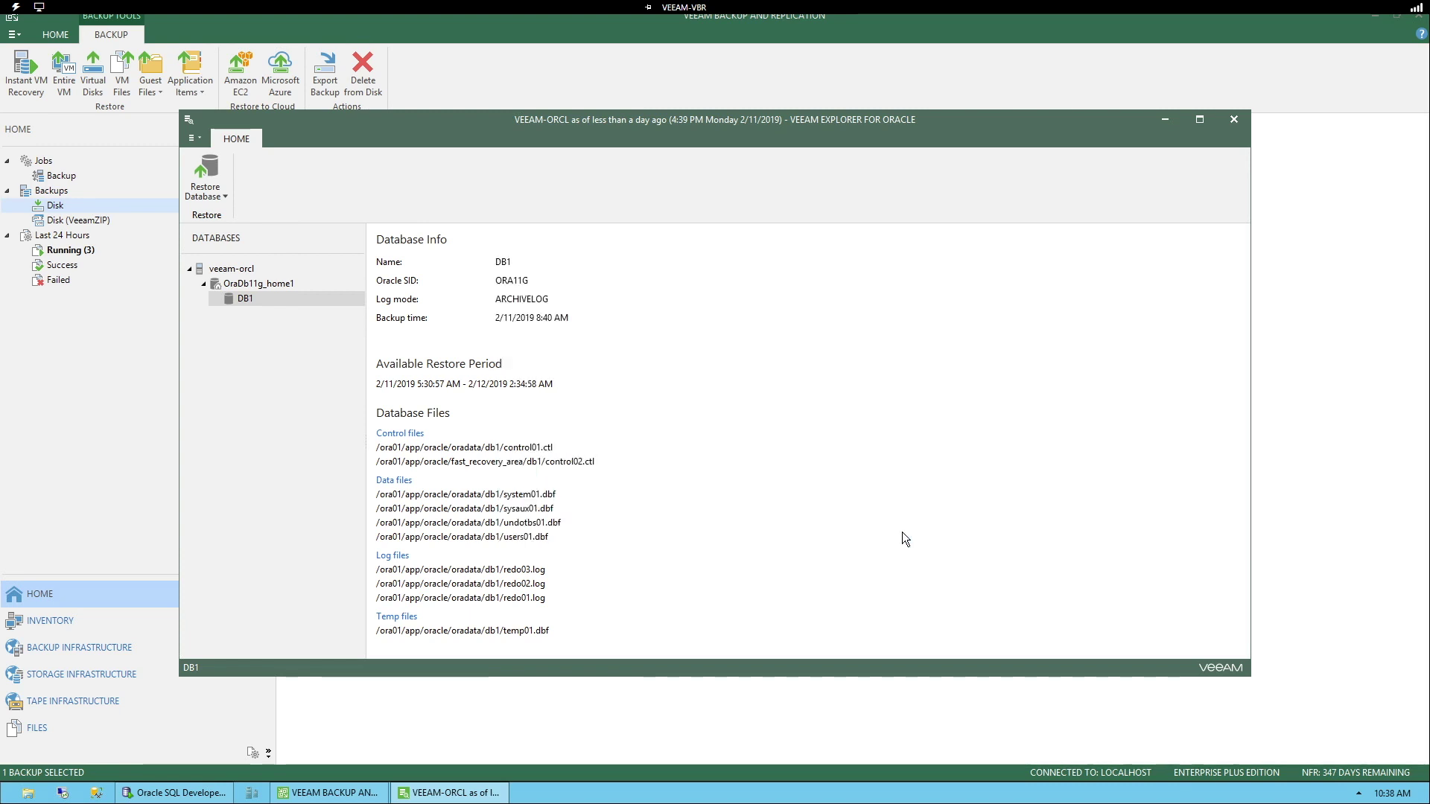
click(191, 134)
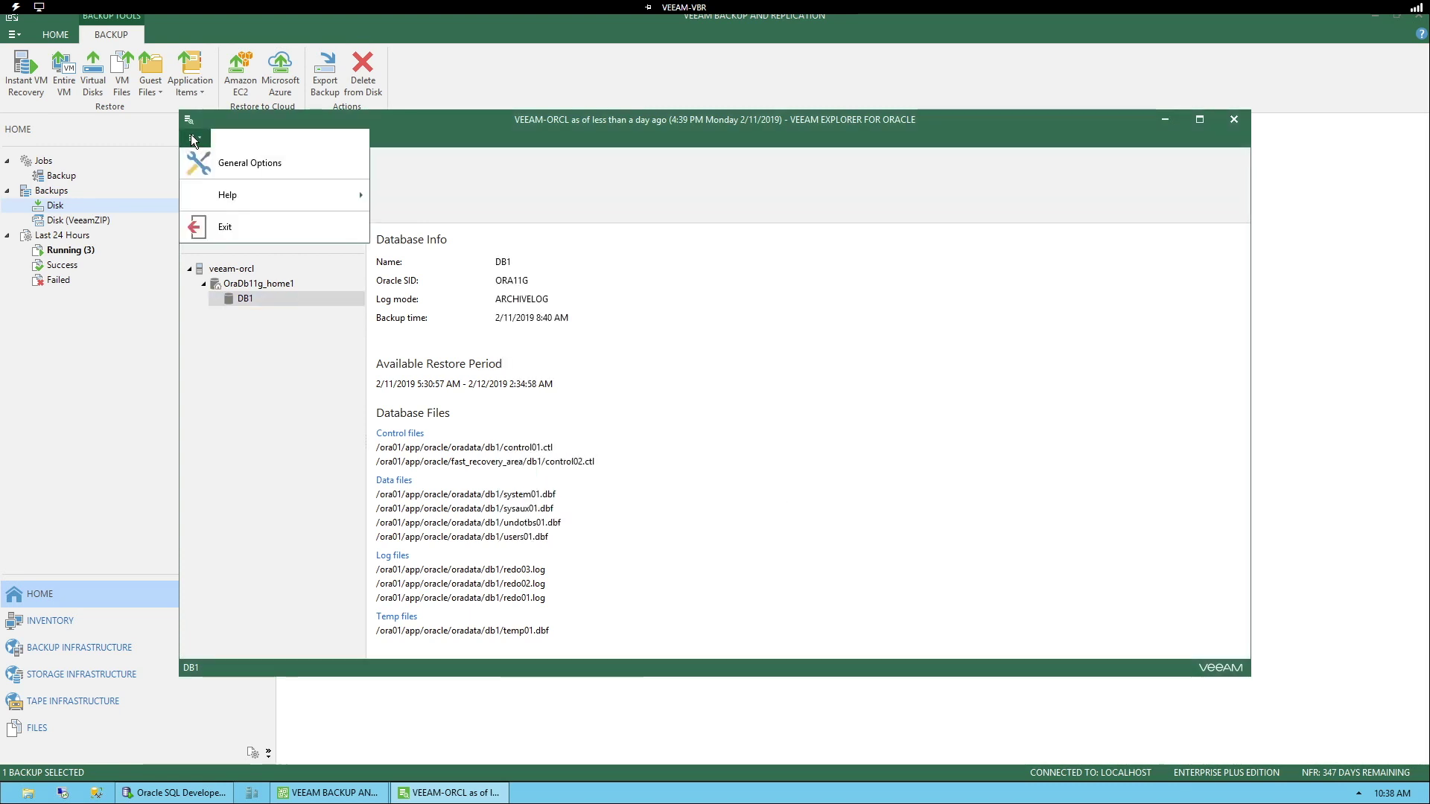
mouse_move(270, 194)
click(266, 169)
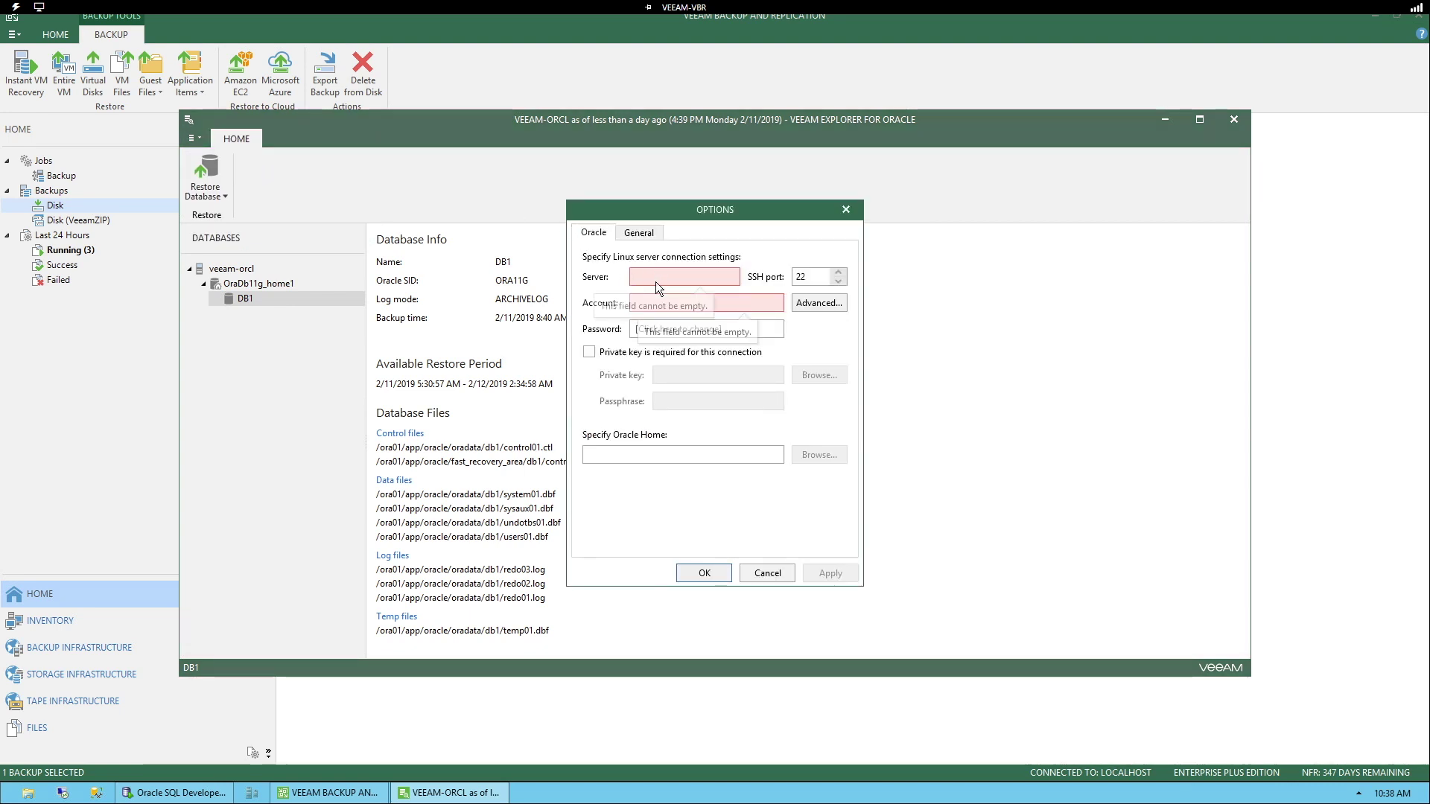
click(754, 572)
Step: Restore DB1's latest state to veeam-orcl and confirm the restore
click(213, 197)
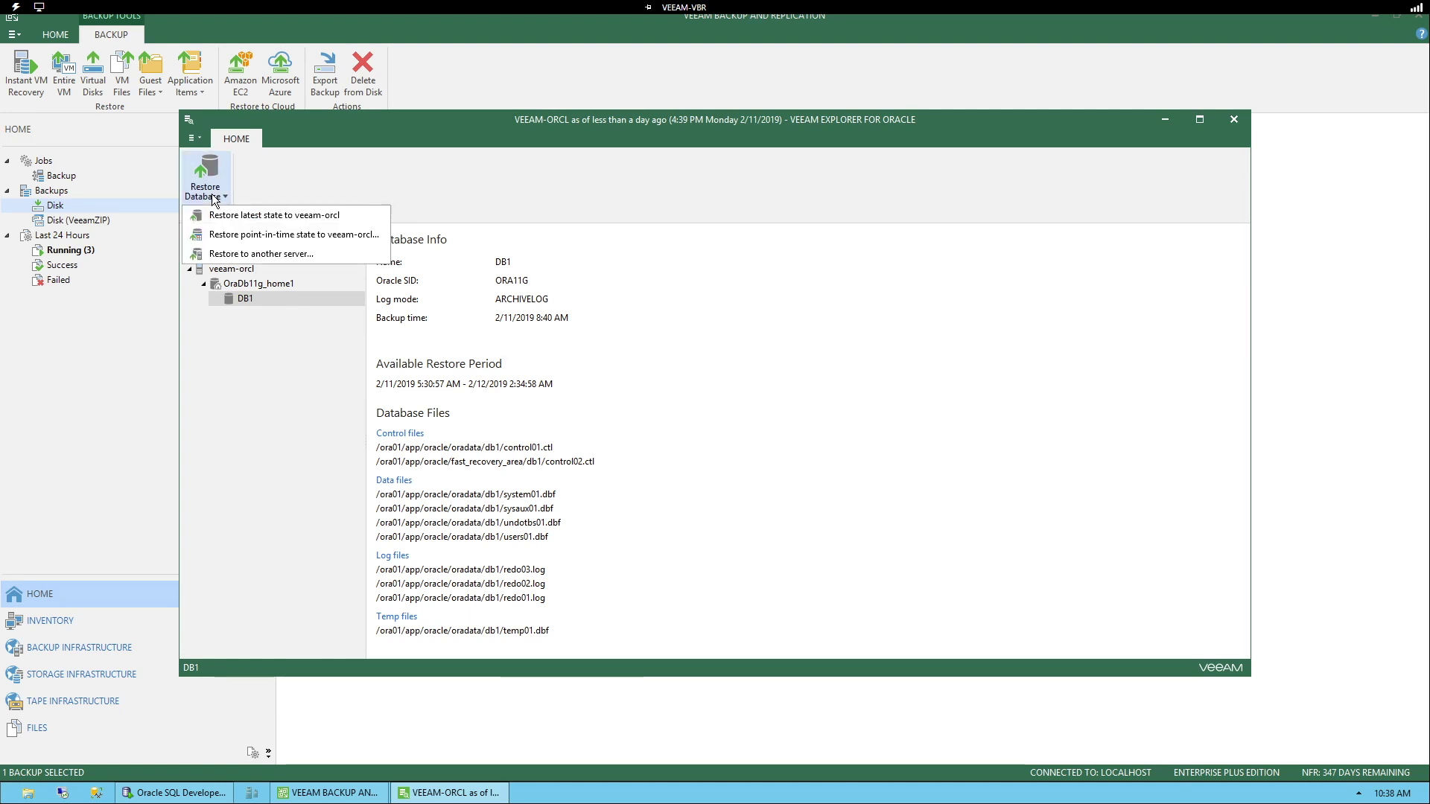
click(270, 221)
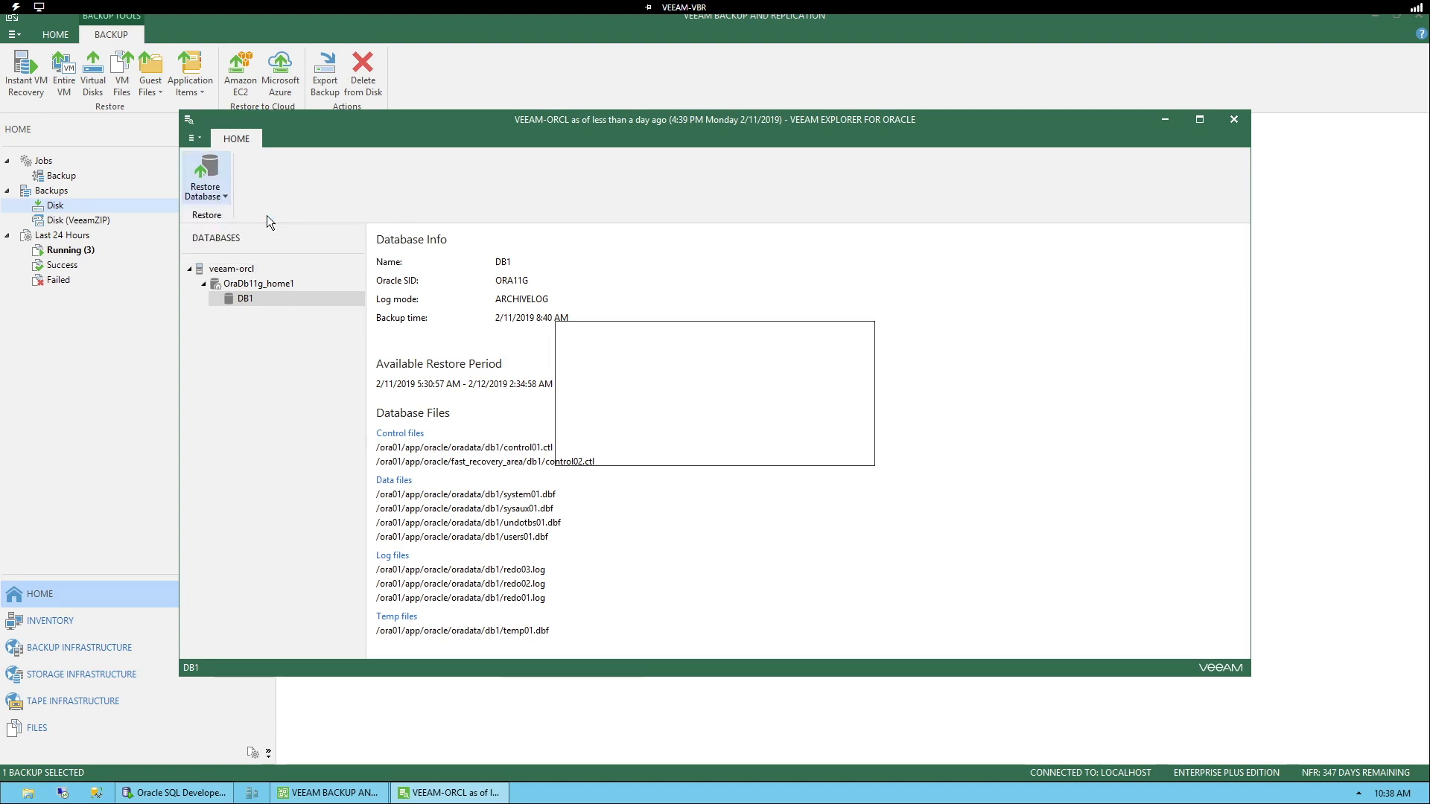
click(763, 447)
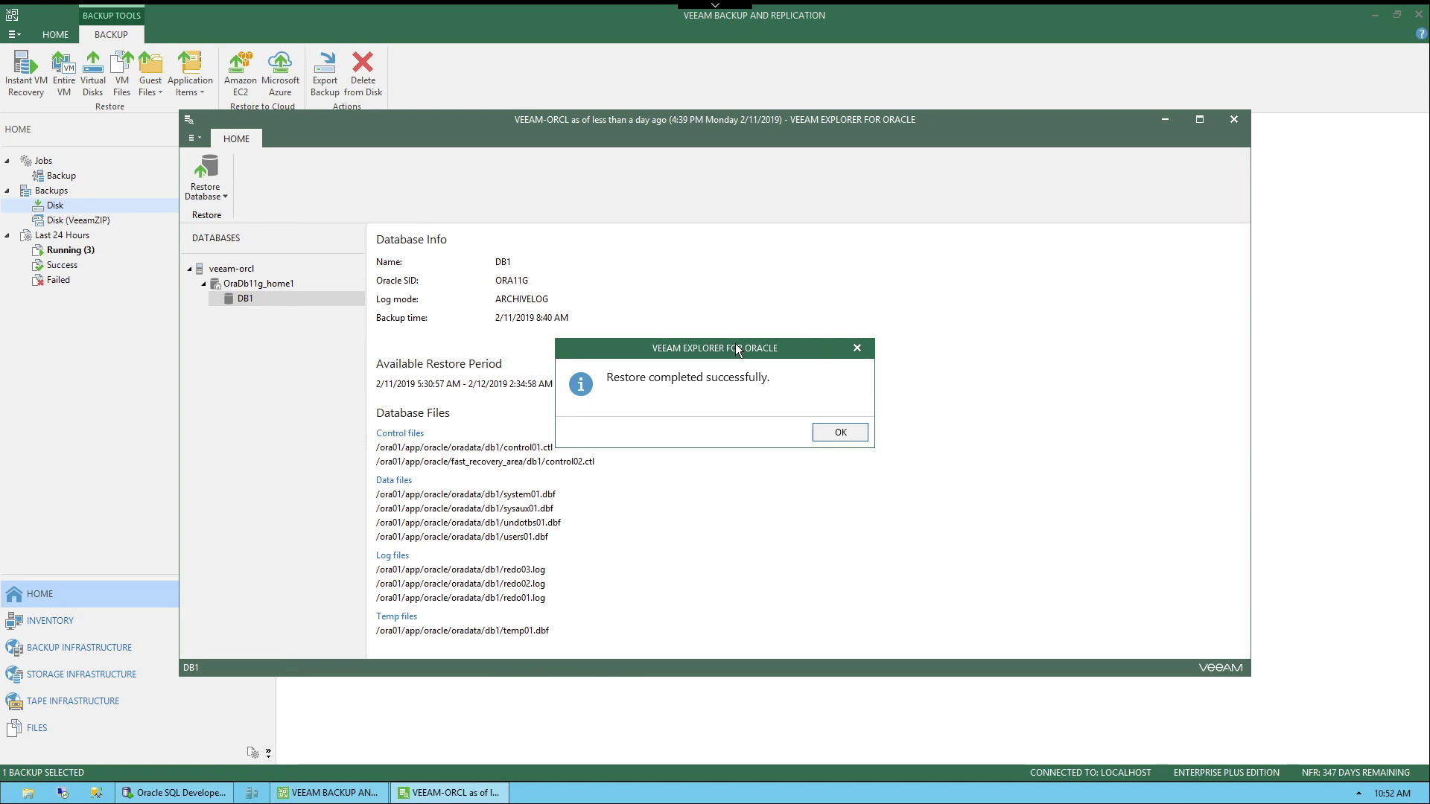
Step: Close Veeam Explorer and reconnect SQL Developer's Production Oracle connection, entering the account password
click(839, 436)
click(1234, 120)
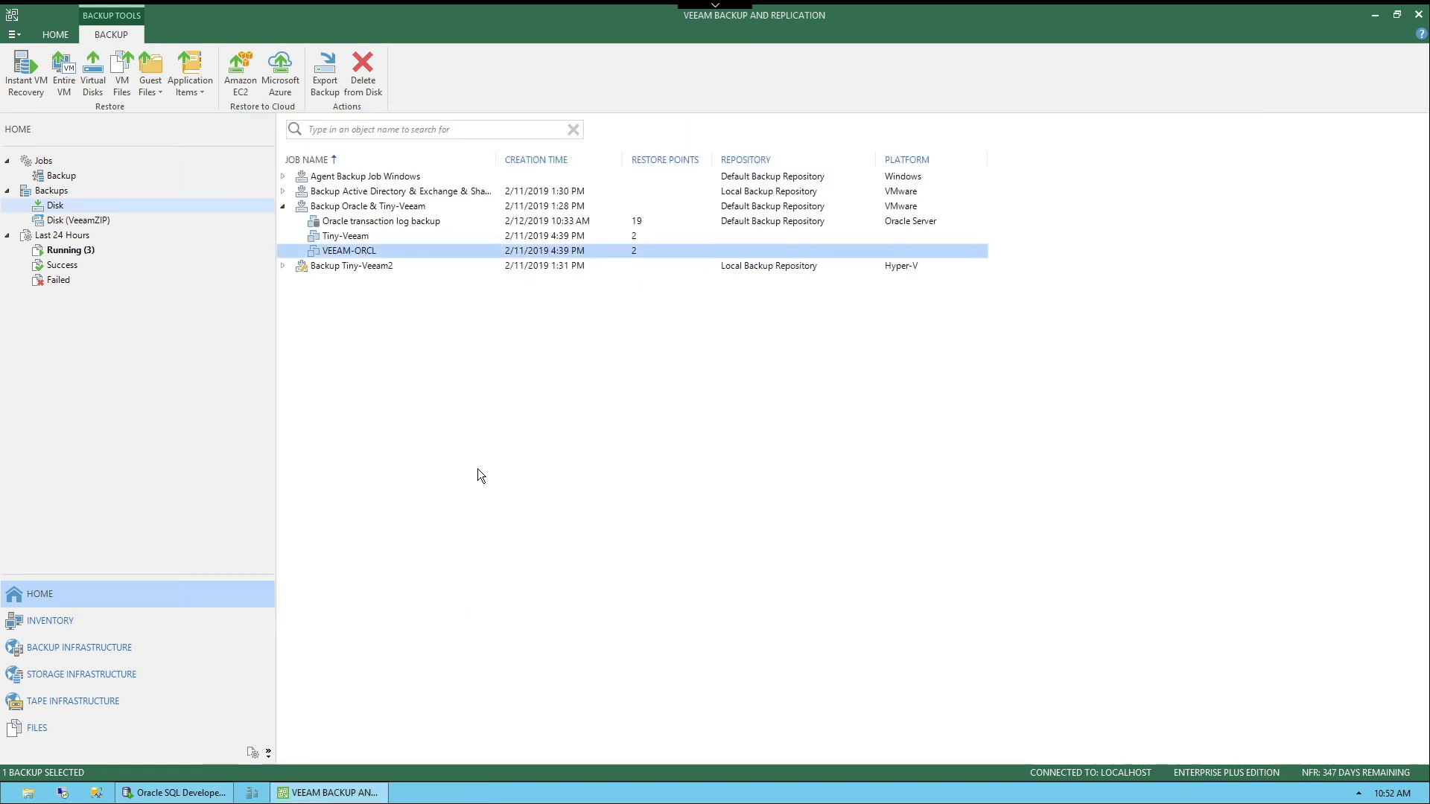
click(192, 792)
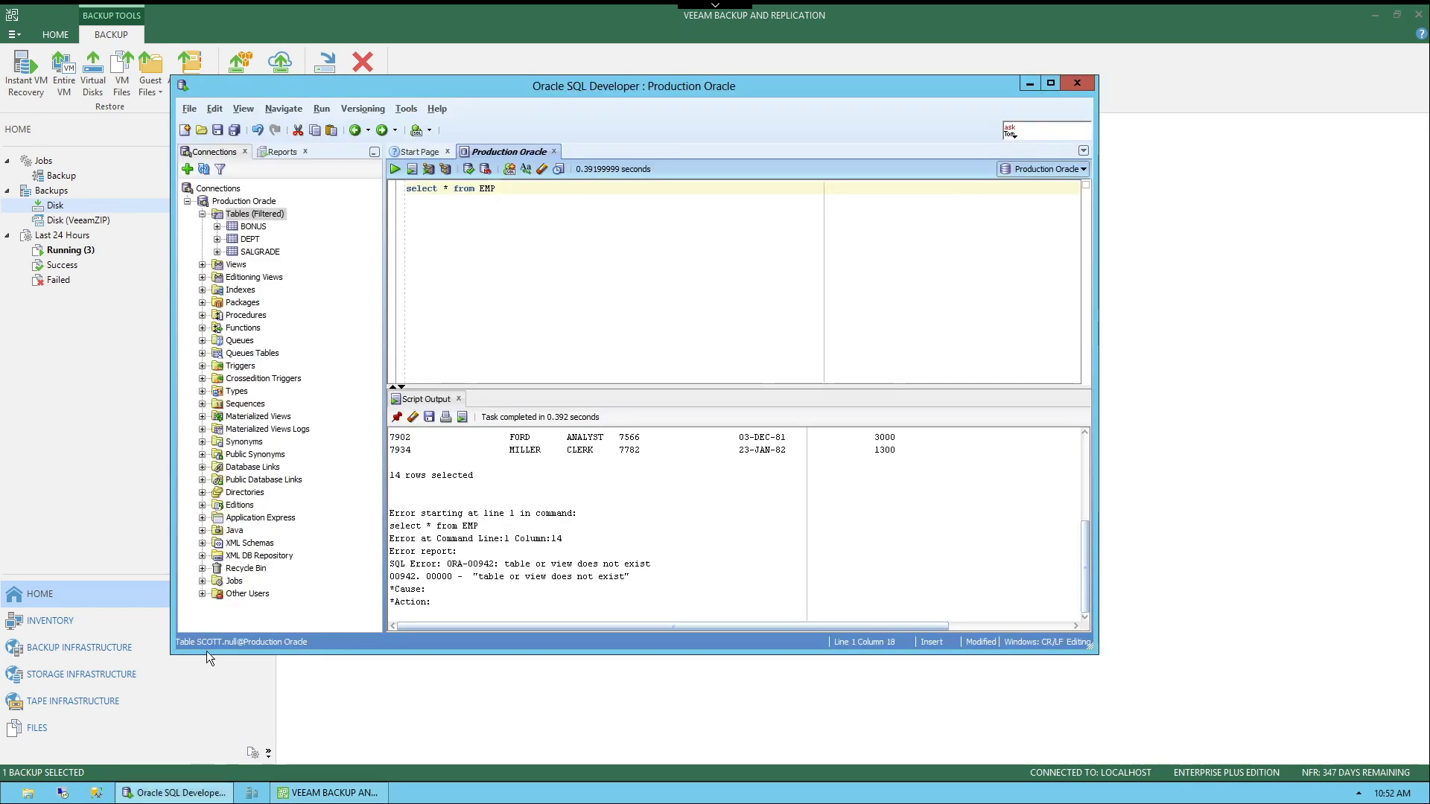
click(252, 206)
right_click(252, 207)
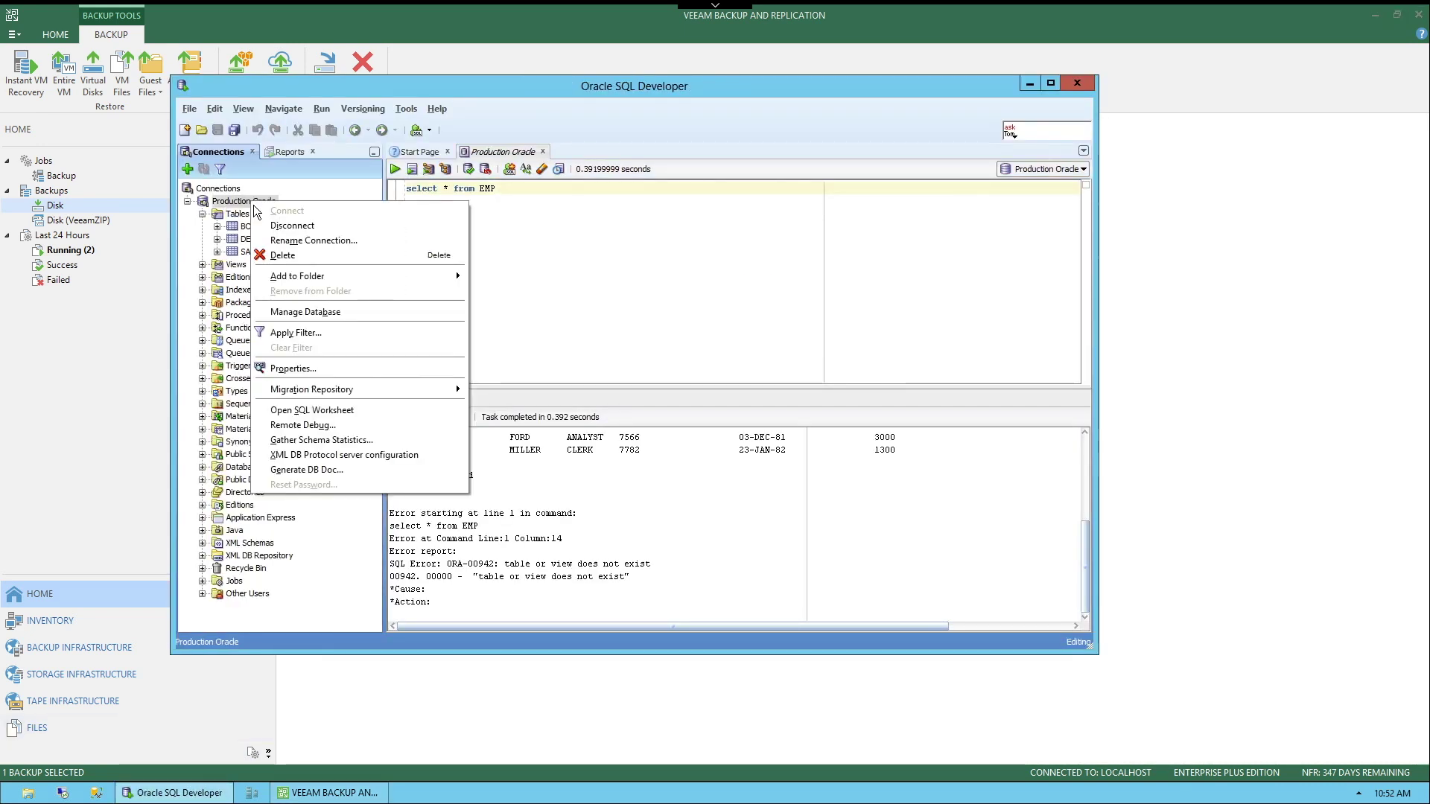
click(276, 223)
text(tiger)
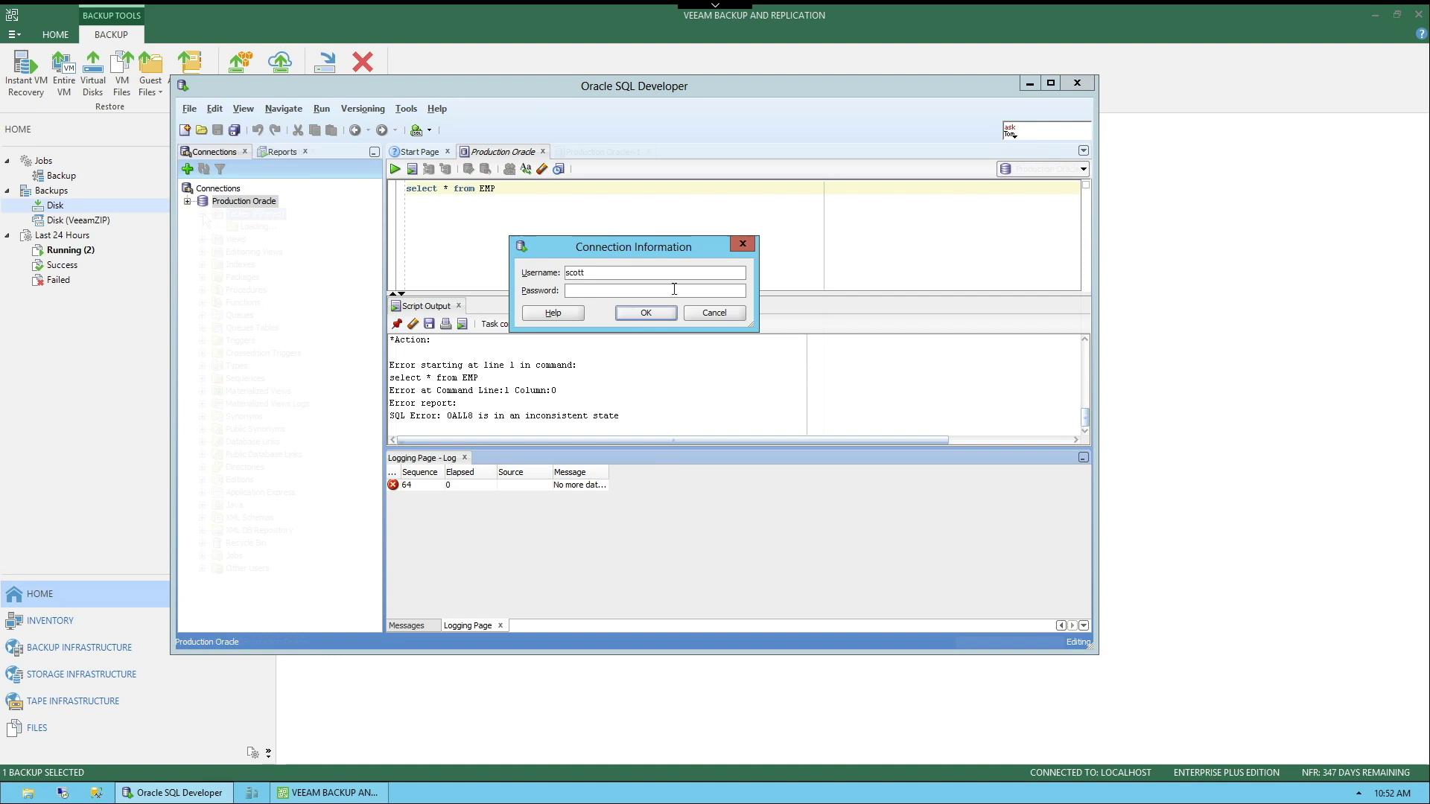
key(Return)
Step: Open the restored EMP table and run 'select * from EMP', returning 14 rows
click(202, 213)
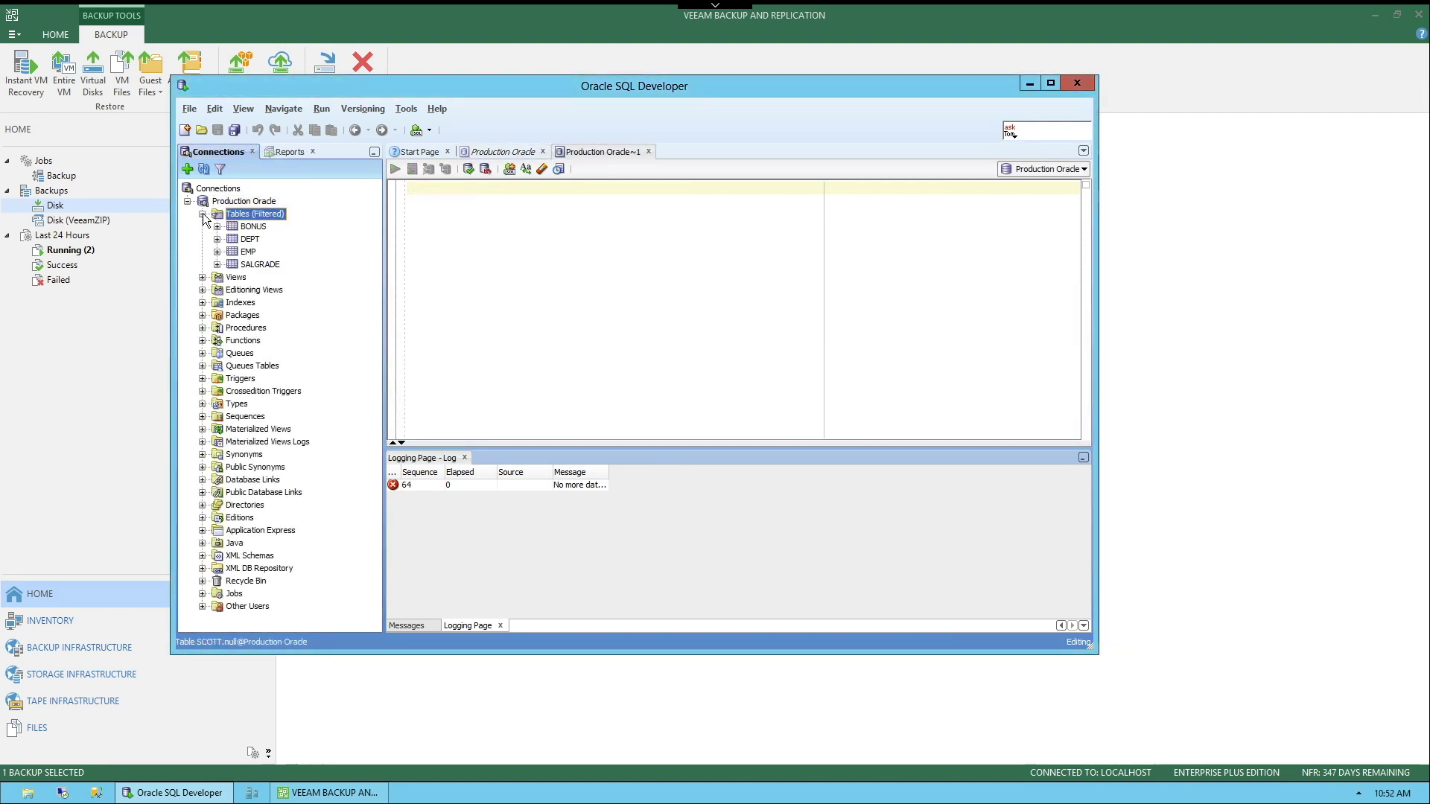
click(244, 252)
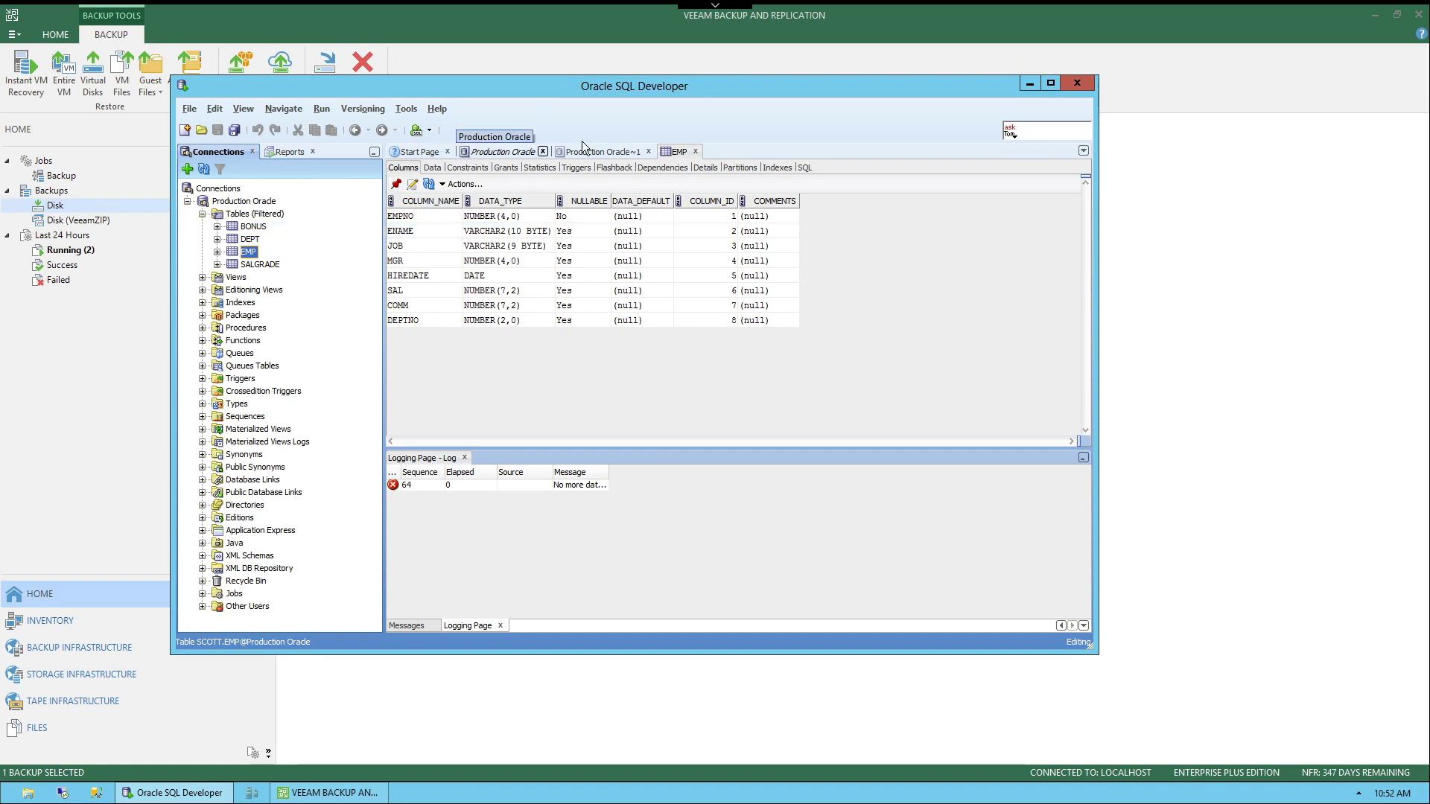
click(598, 150)
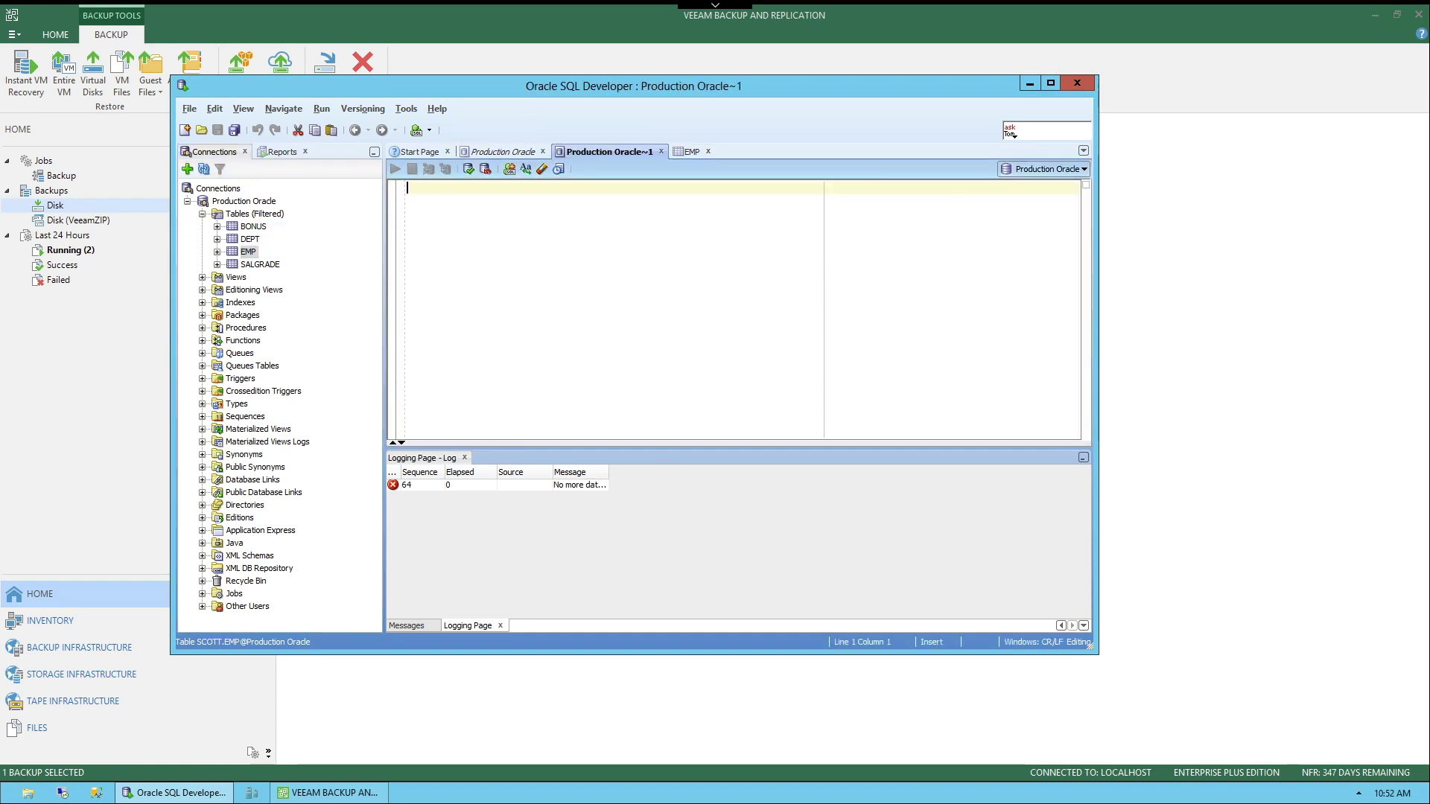
text(select * from EMP)
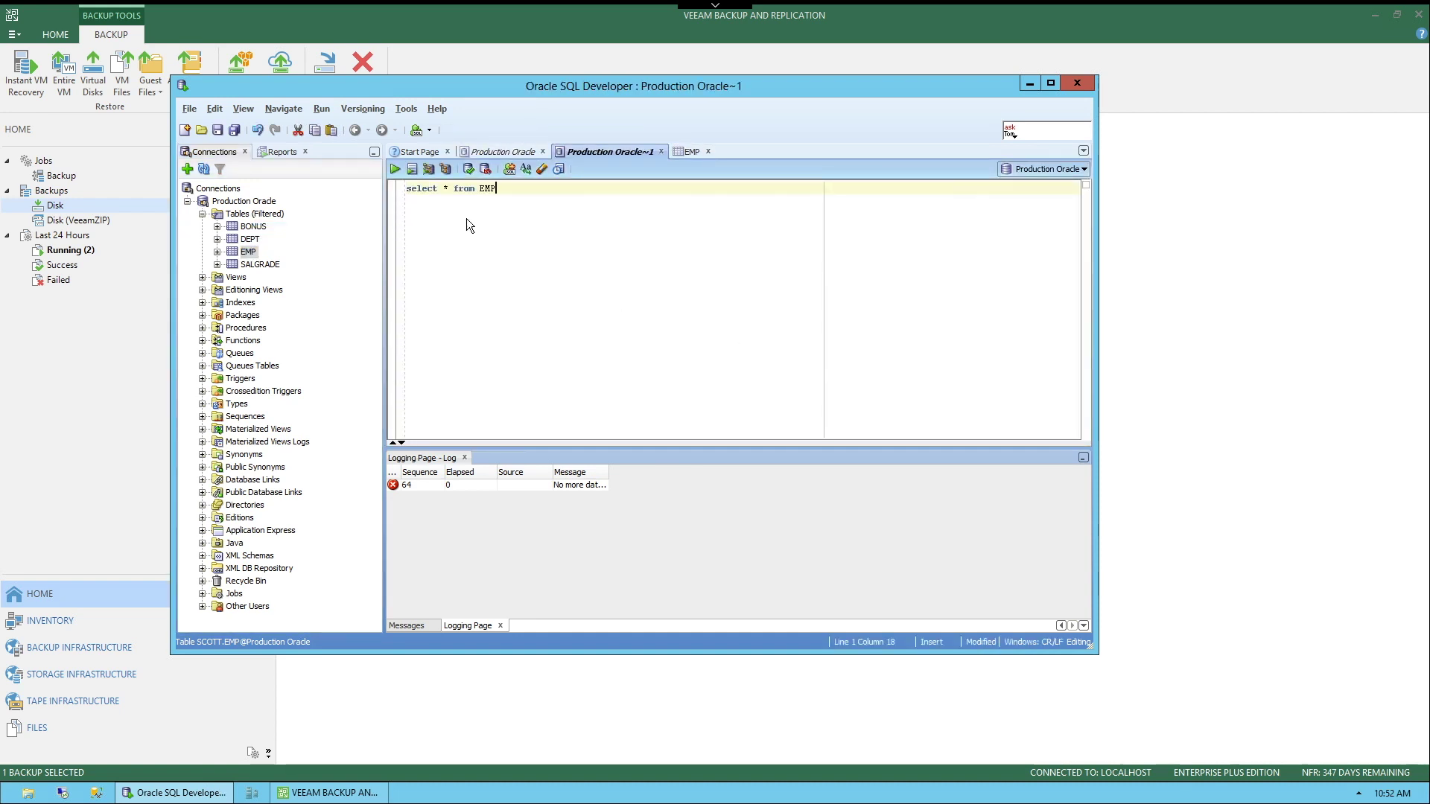
click(412, 170)
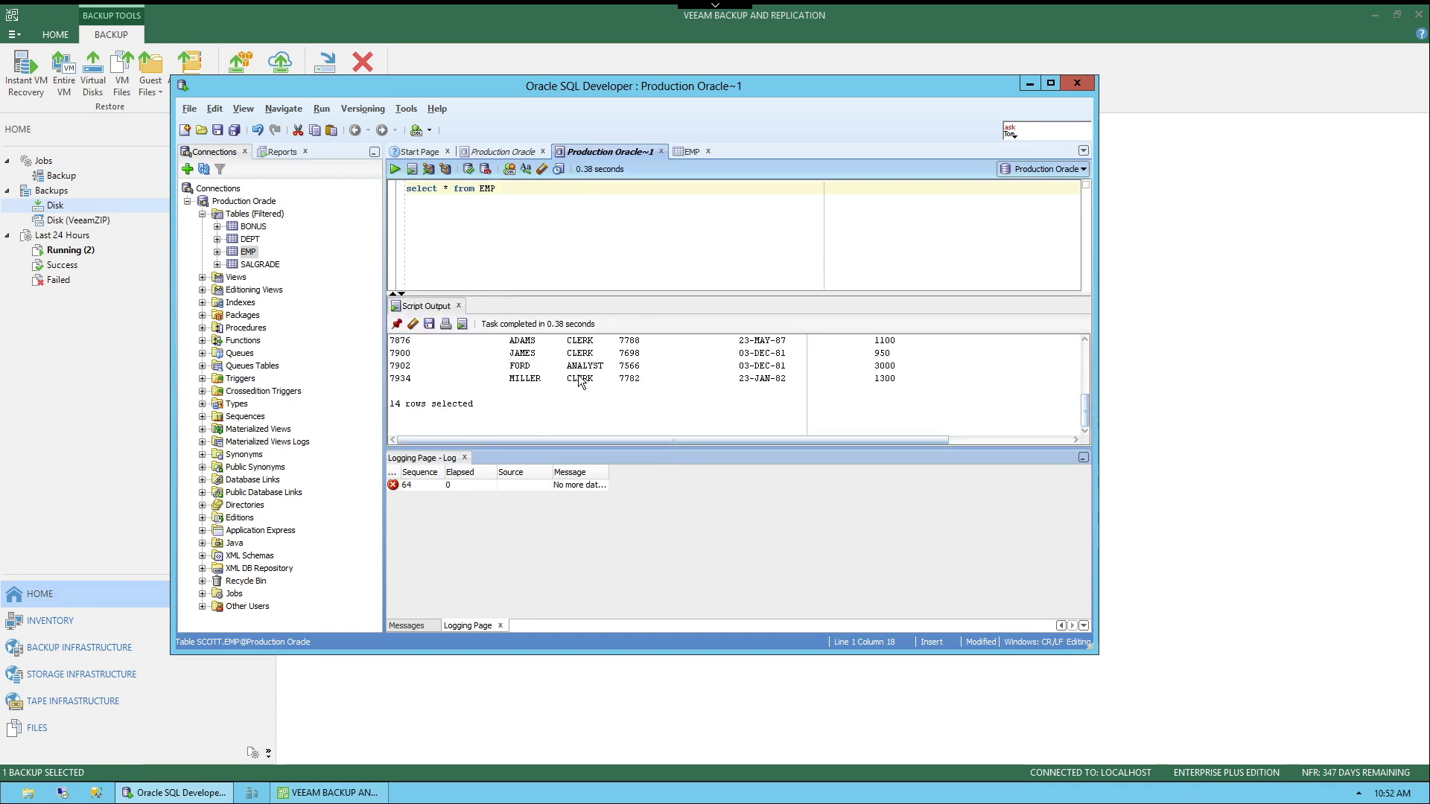
scroll(583, 393, up, 2)
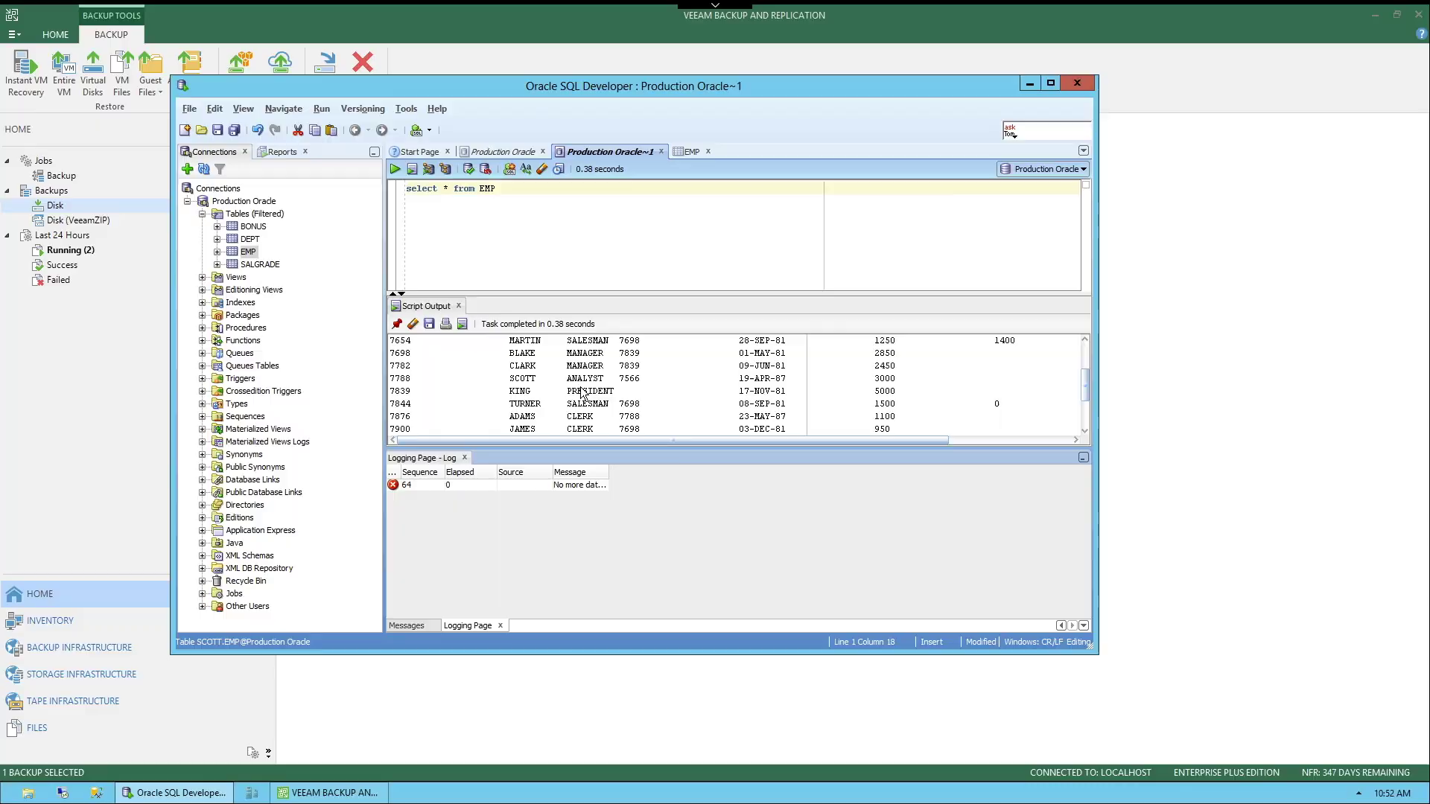